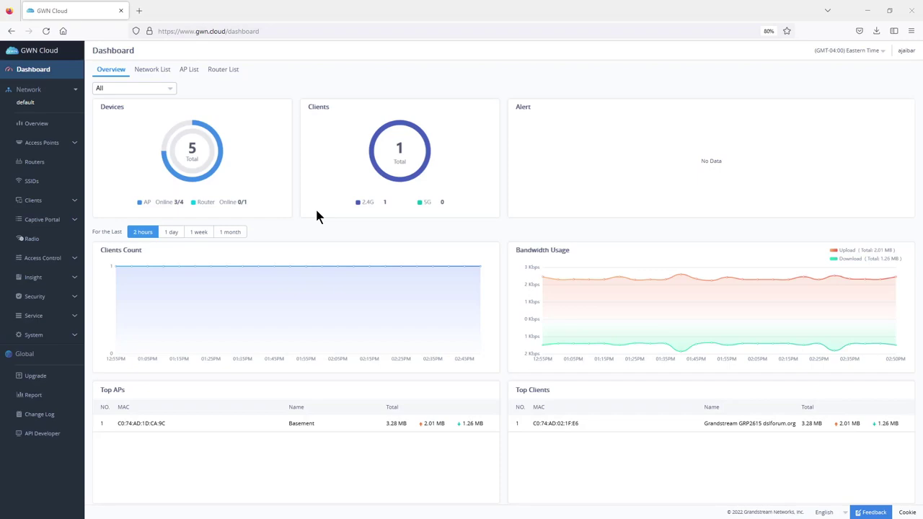
- Open the network selector to list the default, ABC, XYZ and GS networks
click(62, 104)
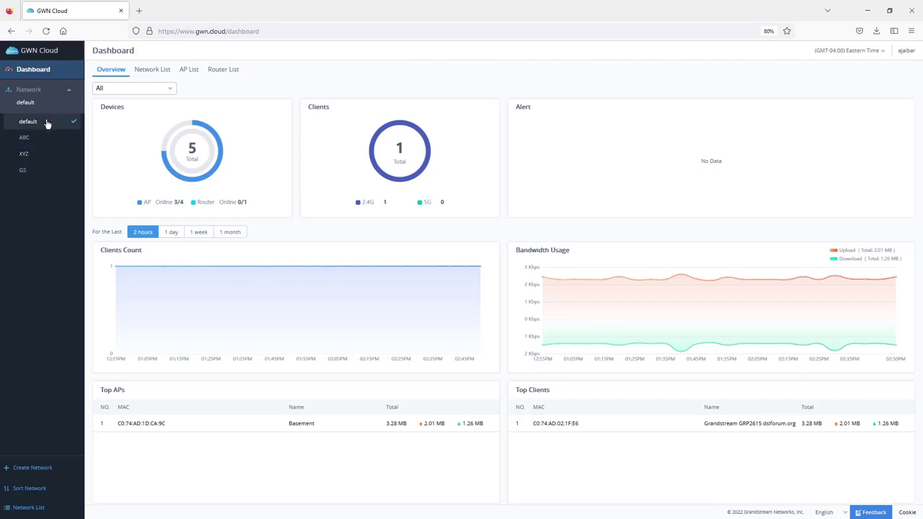
- Create and save network 'abcx' without cloning any existing network
click(37, 470)
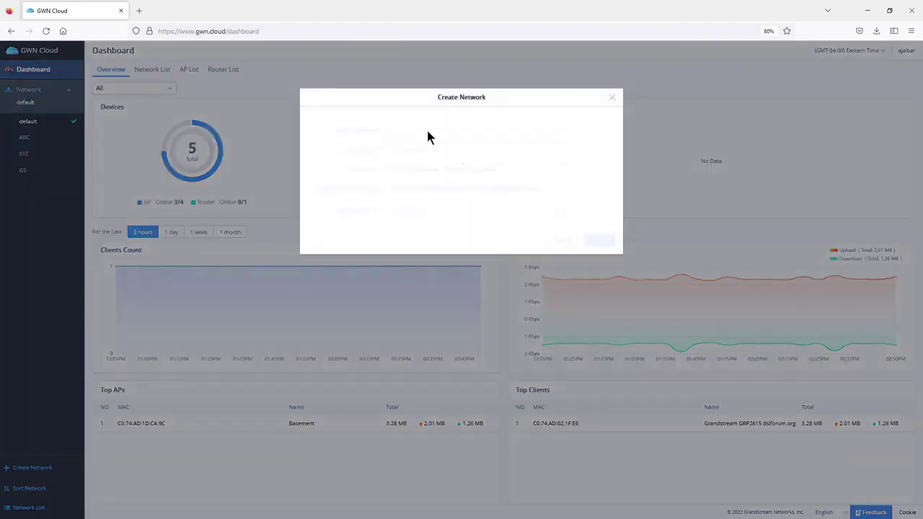
click(421, 130)
text(abcx)
click(416, 209)
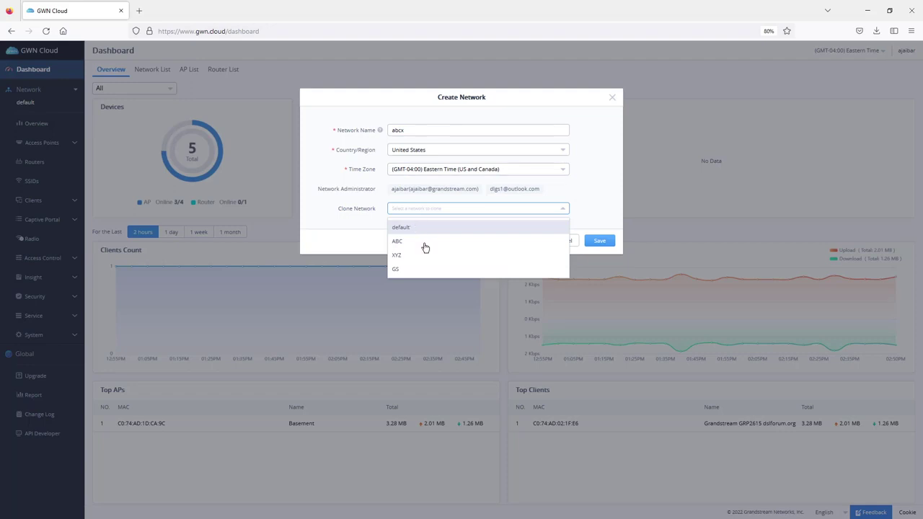
click(594, 191)
click(599, 243)
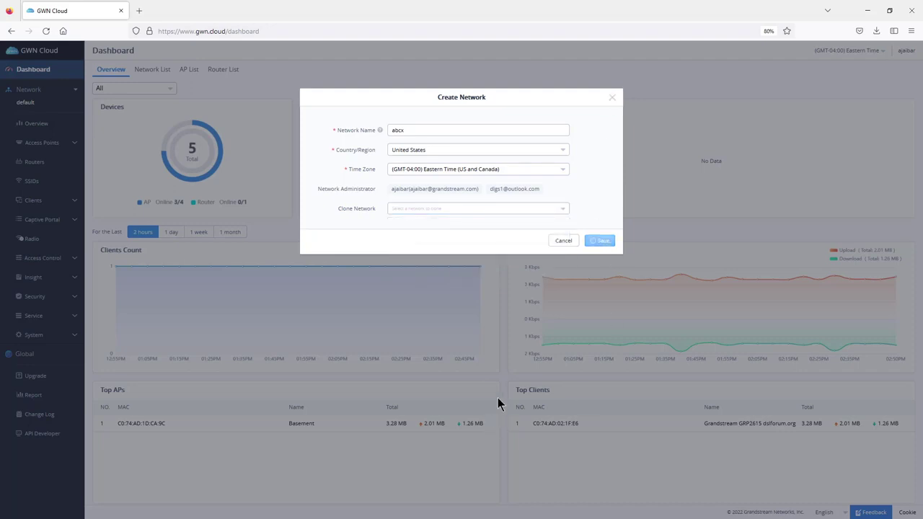
click(37, 103)
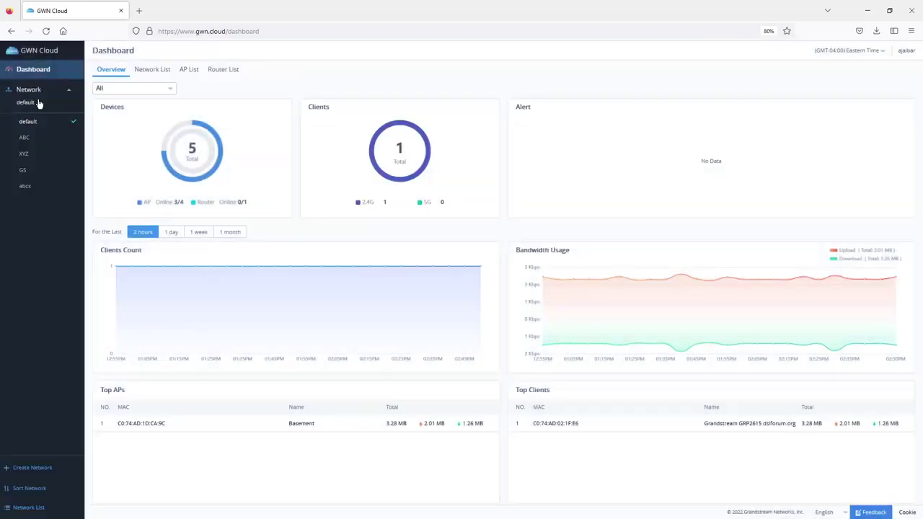
- Switch to GS and show its AP configuration list: GWN7600, GWN7660 and GWN7615
click(40, 177)
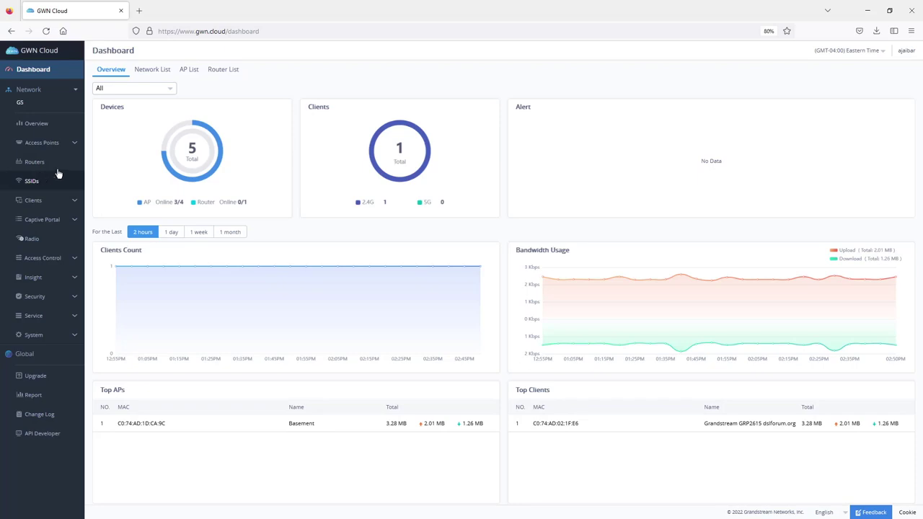
click(52, 124)
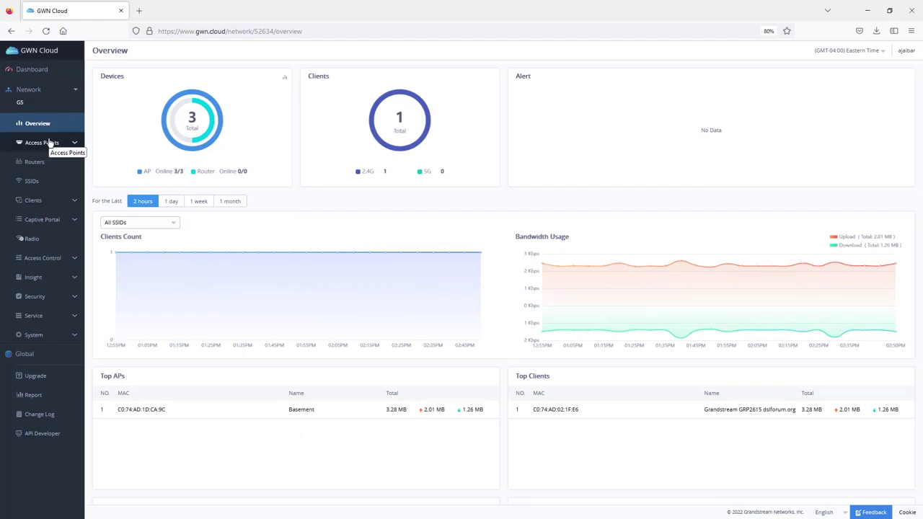
click(49, 142)
click(41, 181)
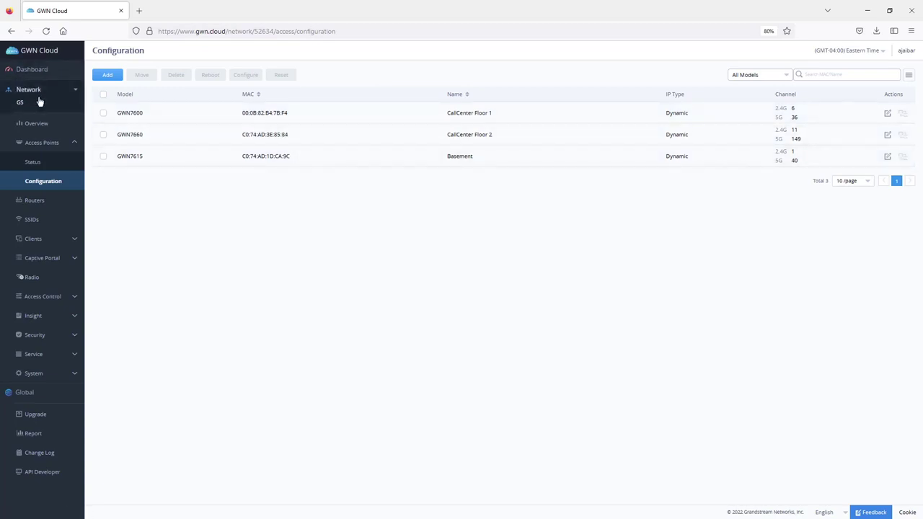
- Begin adding an access point manually, named 'hallway', up to the MAC address field
click(108, 76)
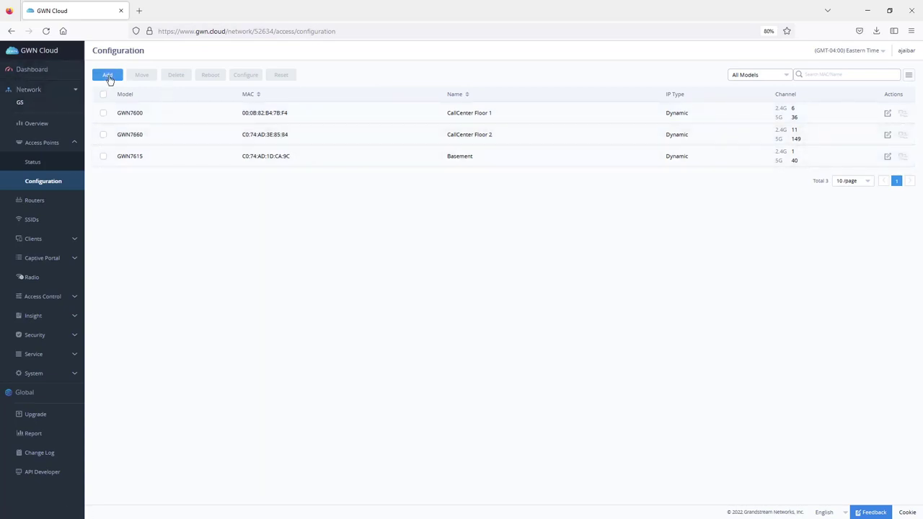
click(426, 142)
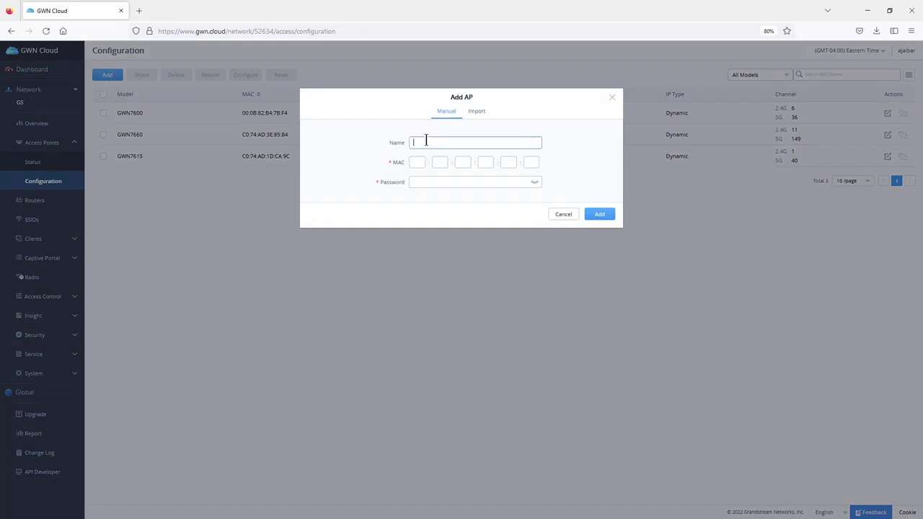
text(hallway)
click(418, 163)
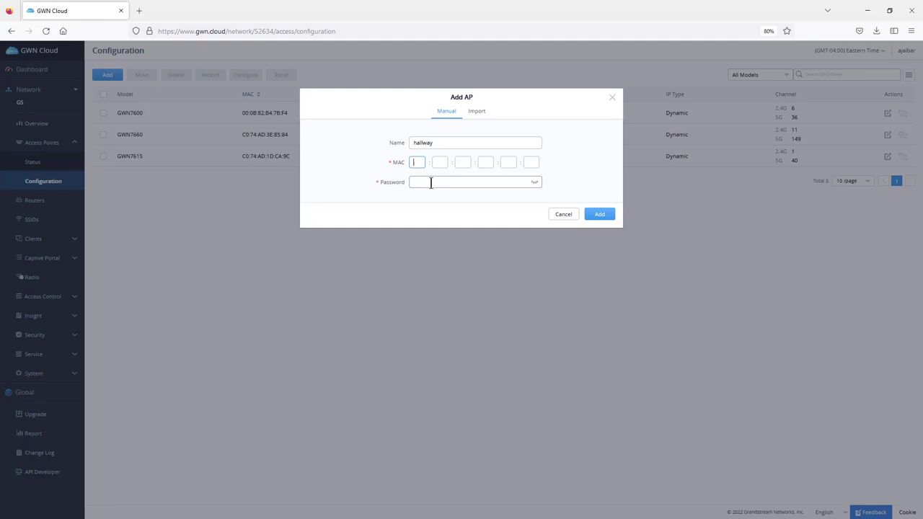
click(420, 160)
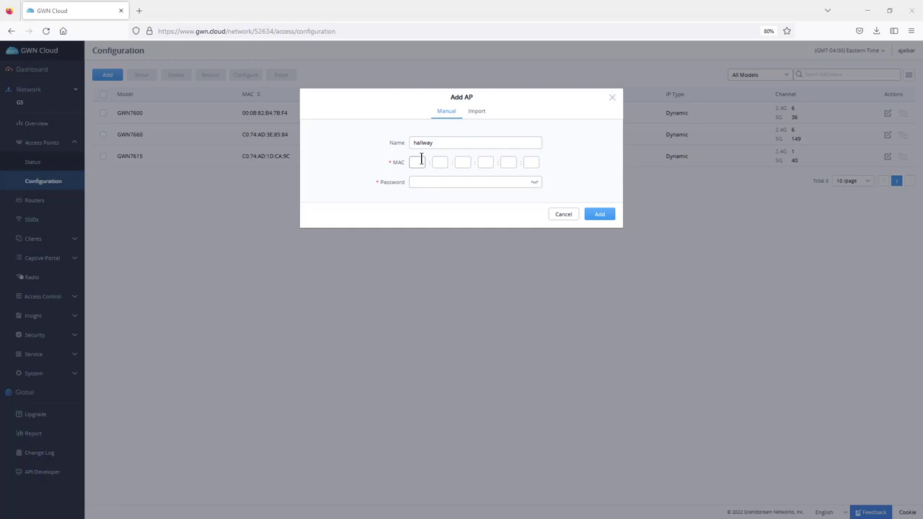
- View the CSV import option, discard the new AP, and show the AP Status list
click(478, 114)
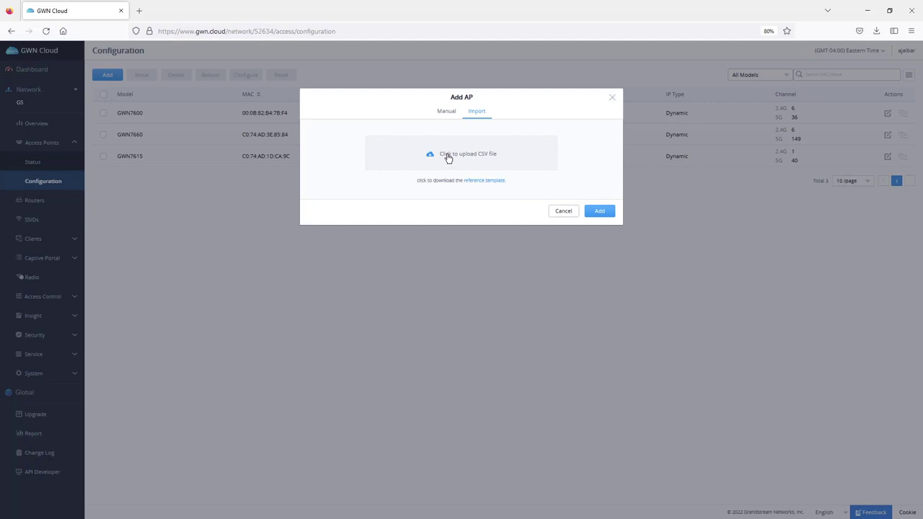
click(612, 98)
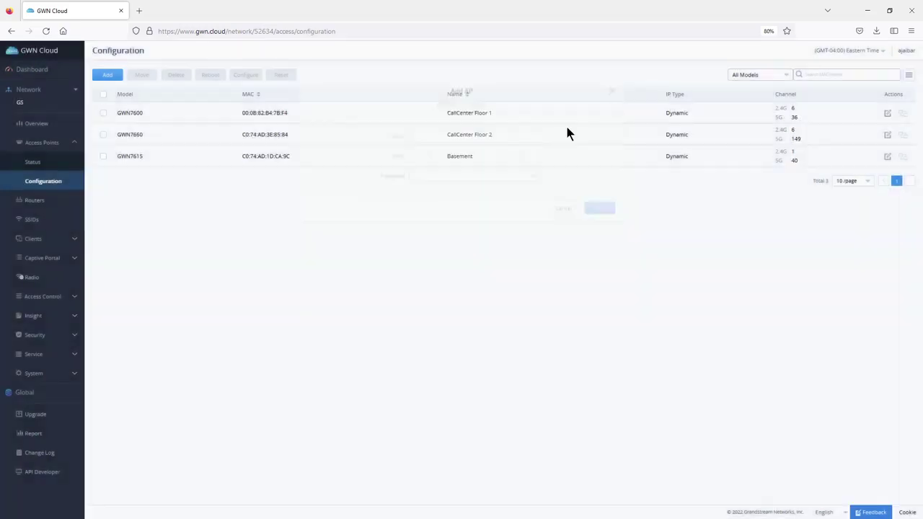
click(28, 163)
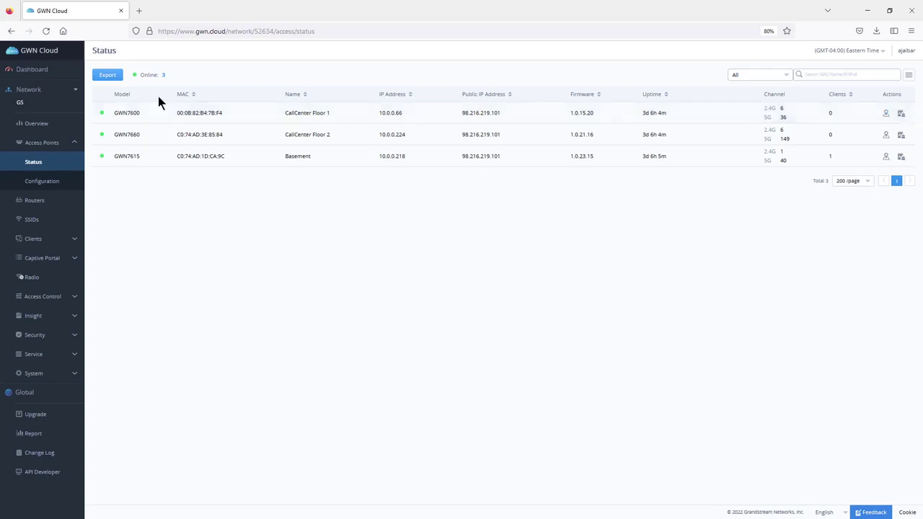
- Show the GS SSIDs page with GWN-Cloud enabled, WPA2, 3 online devices
click(34, 219)
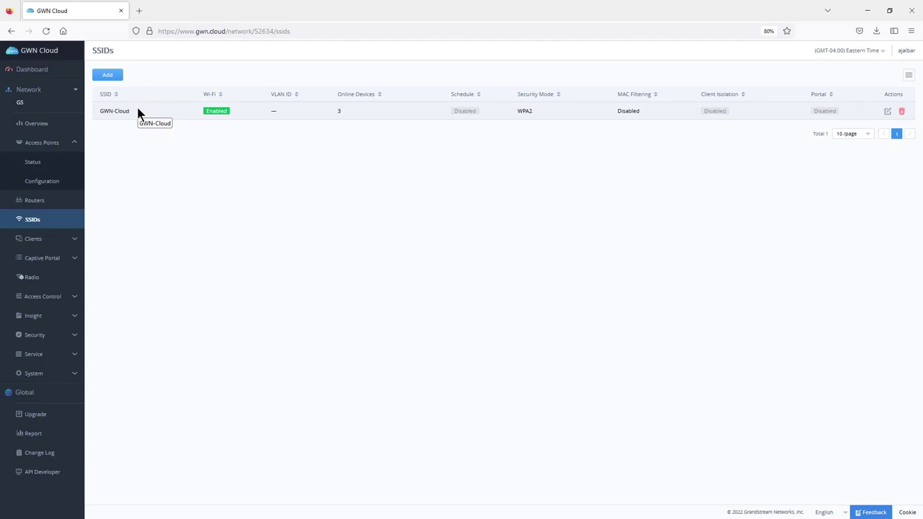
- Add a new SSID named 'office', enabled, with client IP assignment set to NAT
click(107, 77)
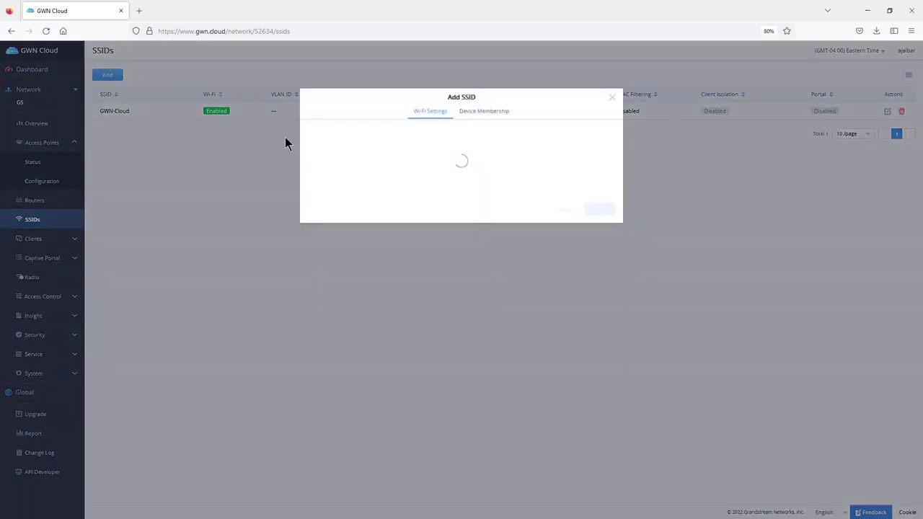
text(office)
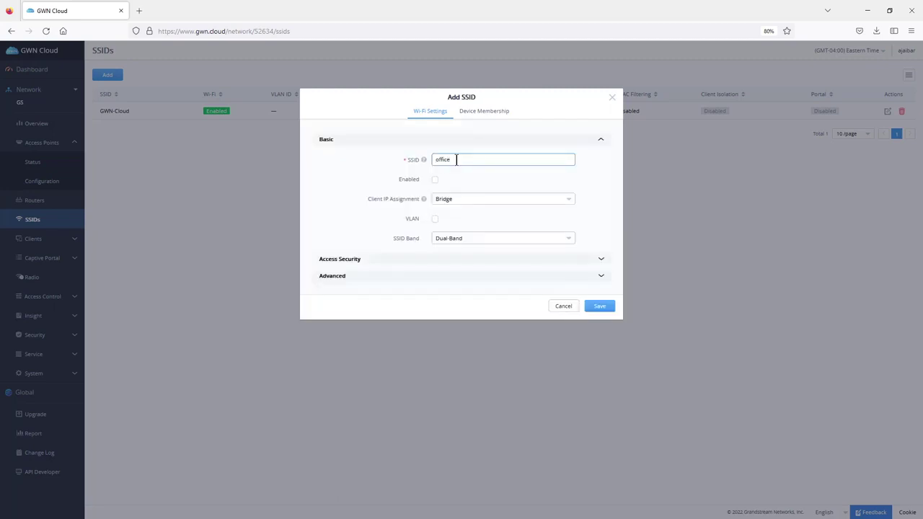
click(434, 180)
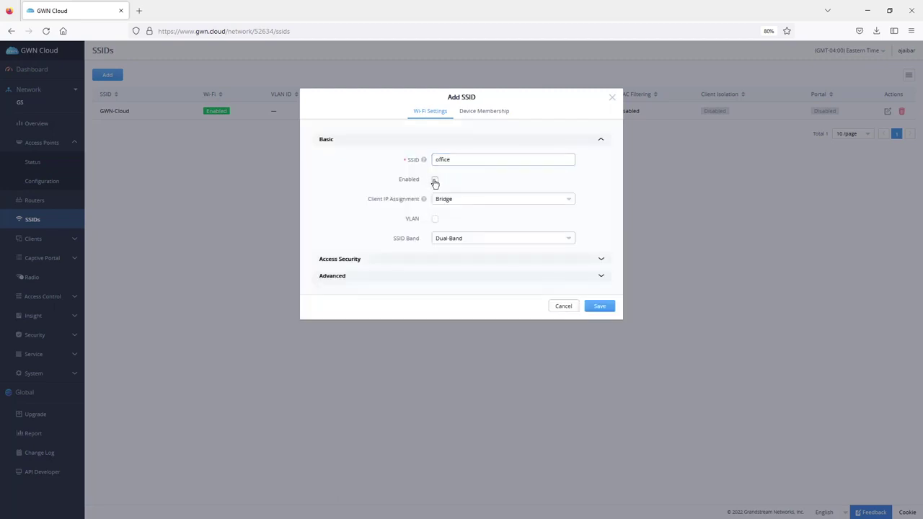
click(472, 203)
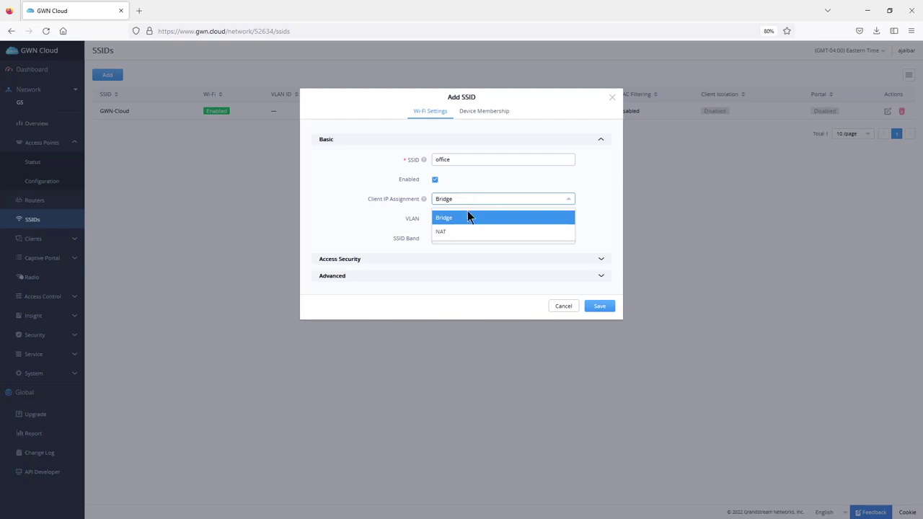
click(448, 232)
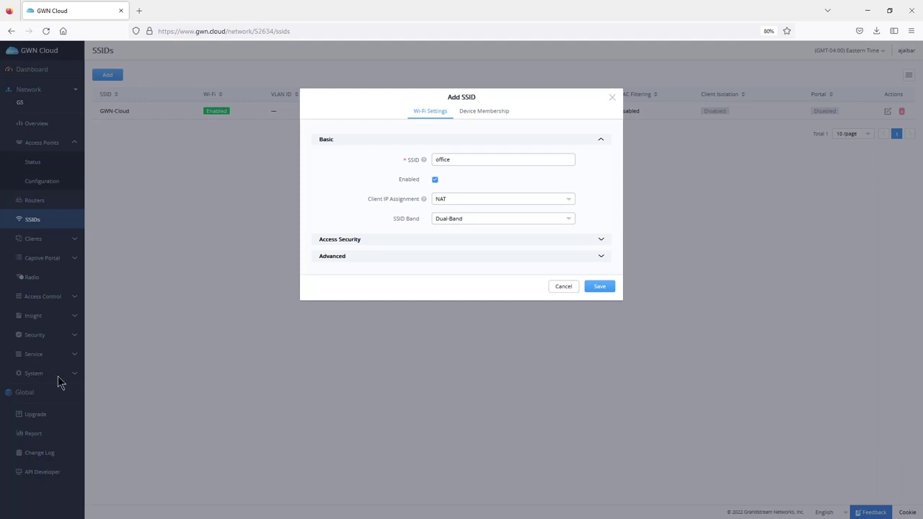
- Review the office SSID's WPA2 PSK access security and advanced settings
click(601, 240)
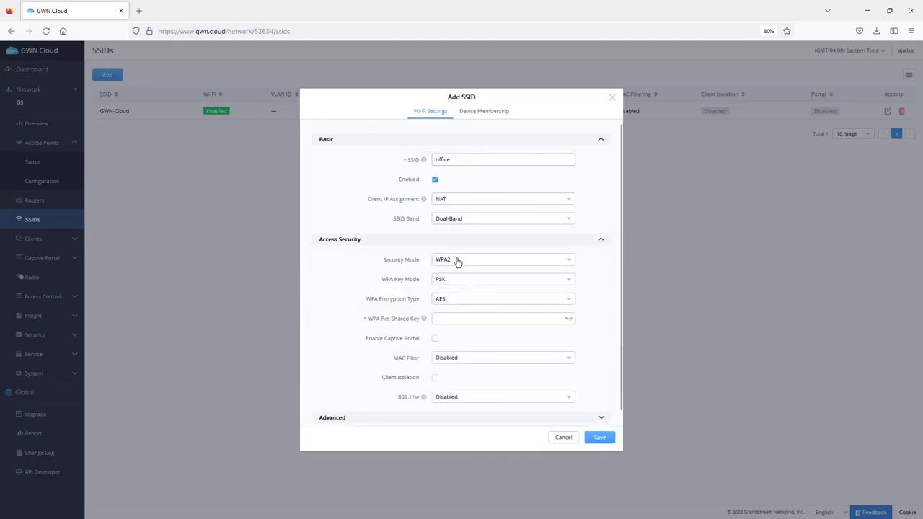
click(454, 318)
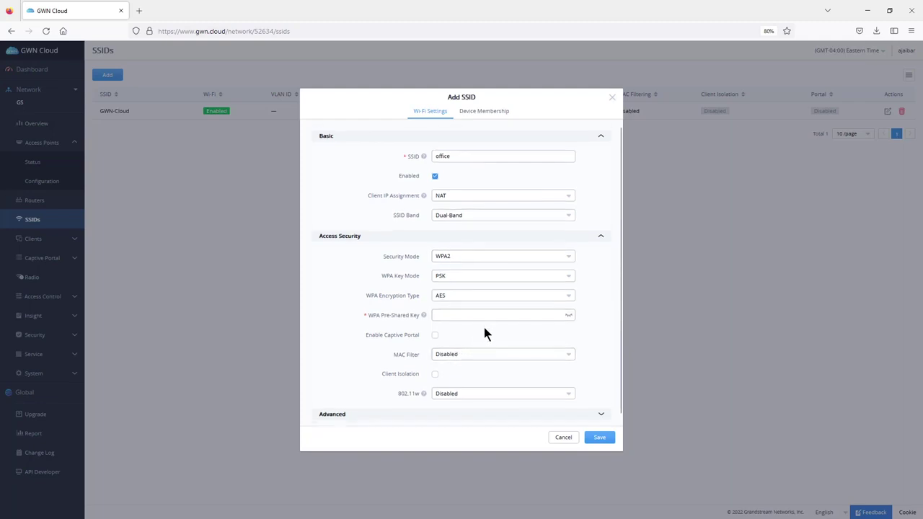
scroll(497, 321, down, 1)
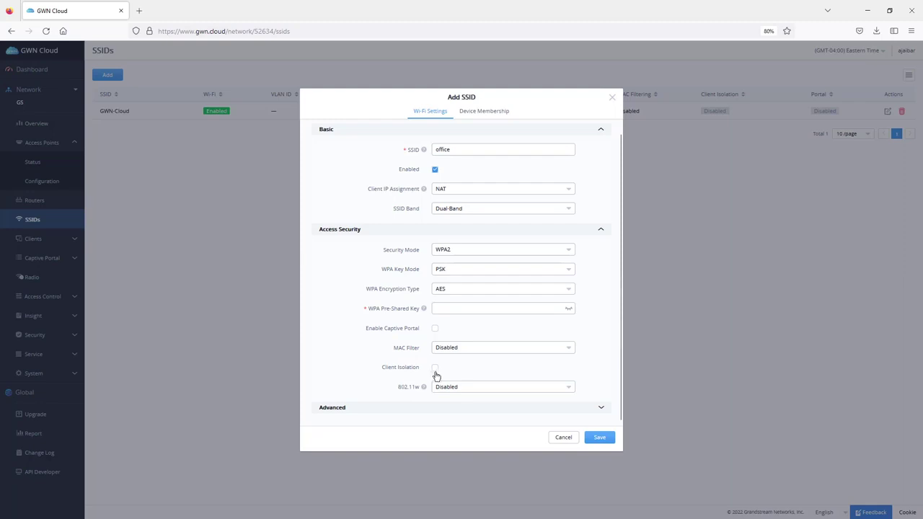
click(598, 404)
scroll(593, 325, down, 4)
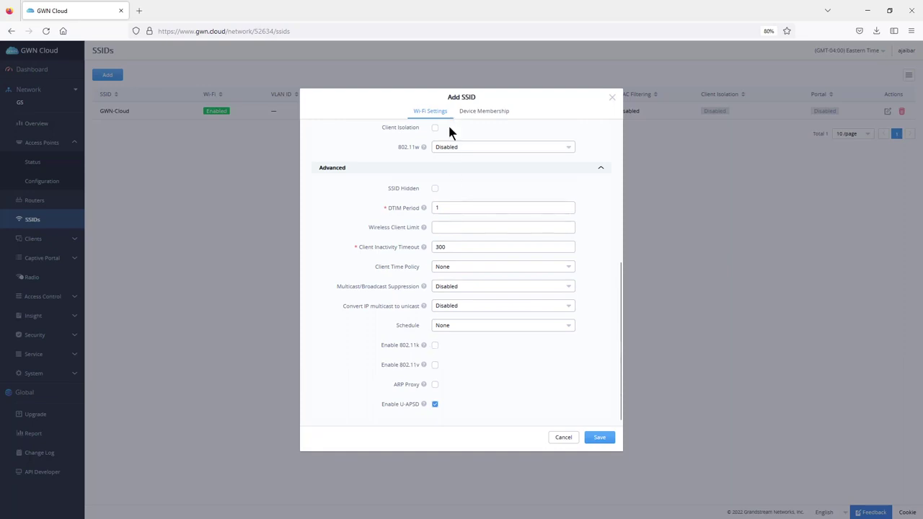
- Remove Basement GWN7615 from the office SSID's member access points
click(487, 112)
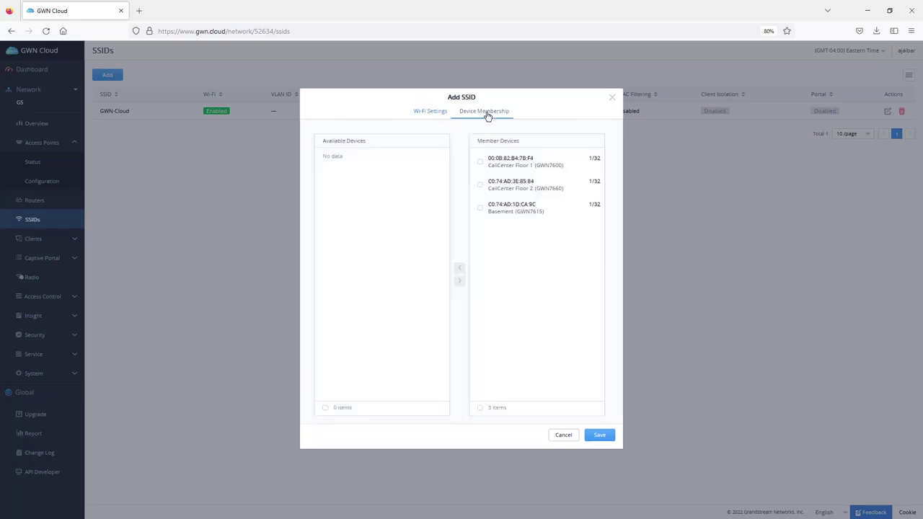
click(496, 210)
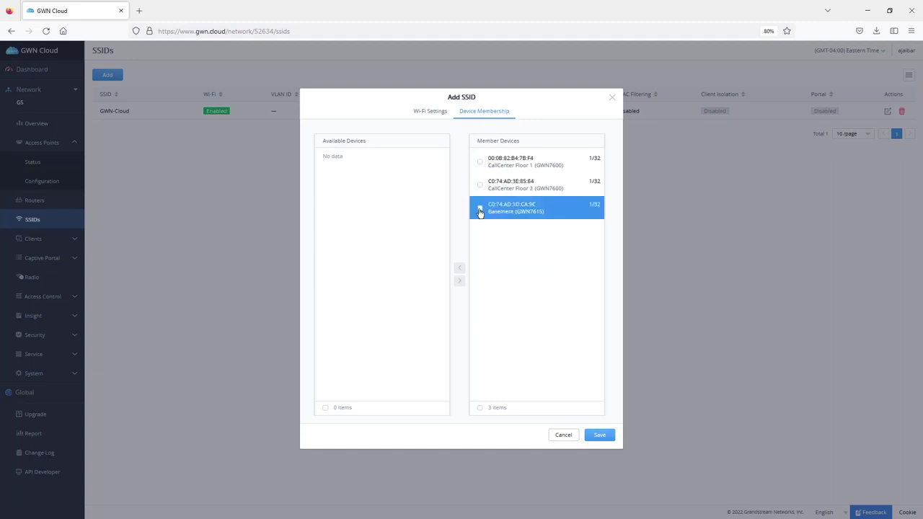
click(480, 210)
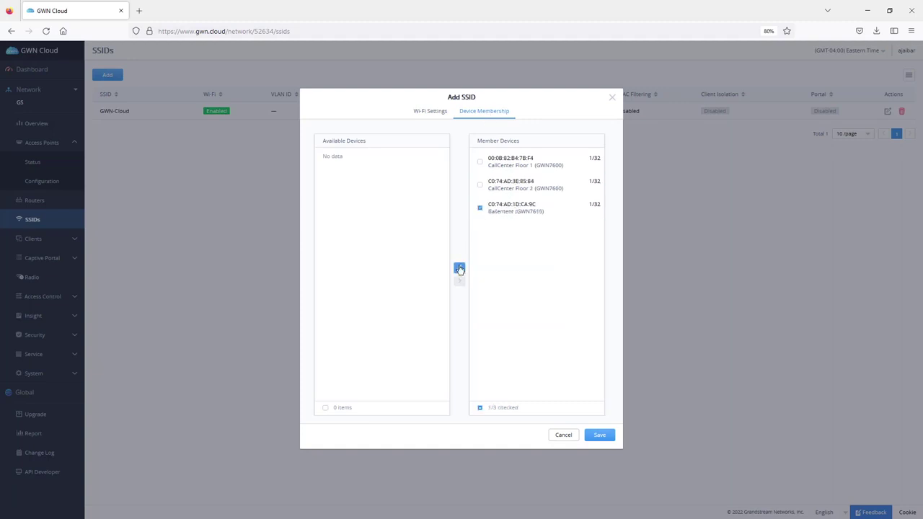
click(460, 267)
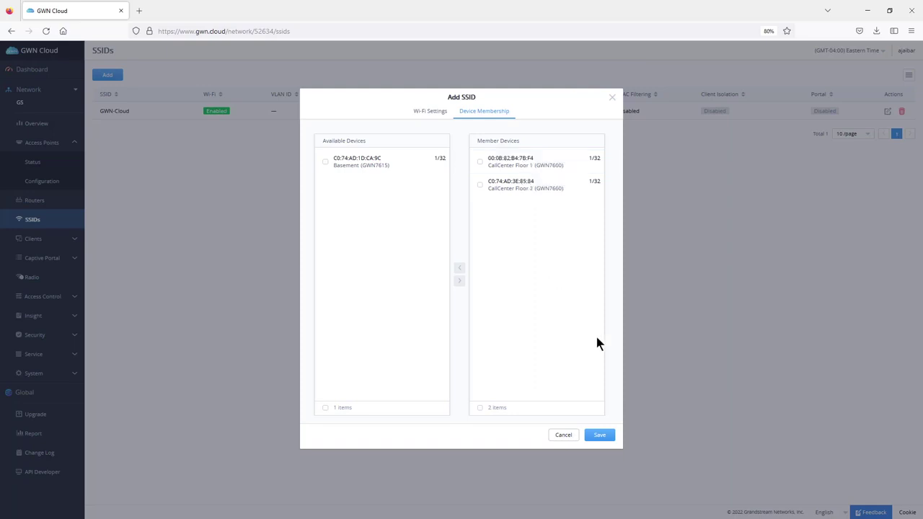
- Enter the WPA pre-shared key and save the office SSID
click(599, 436)
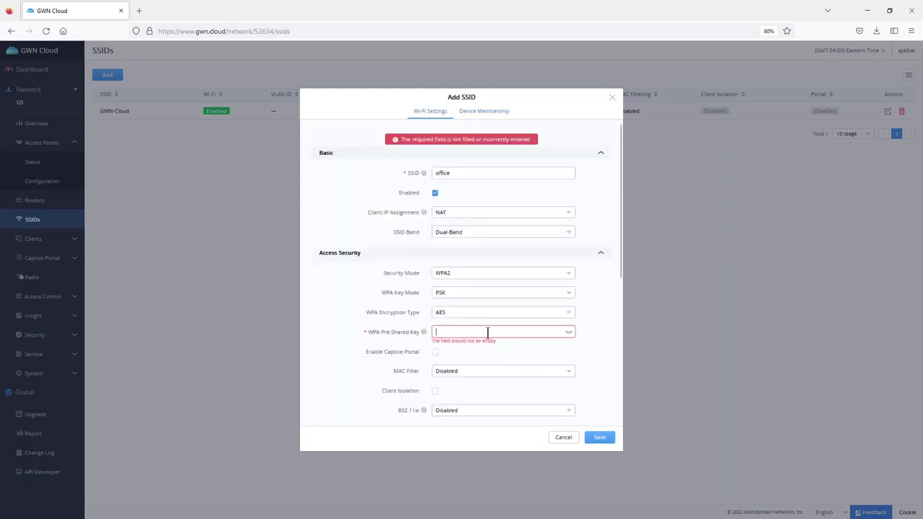
text(password123)
click(600, 440)
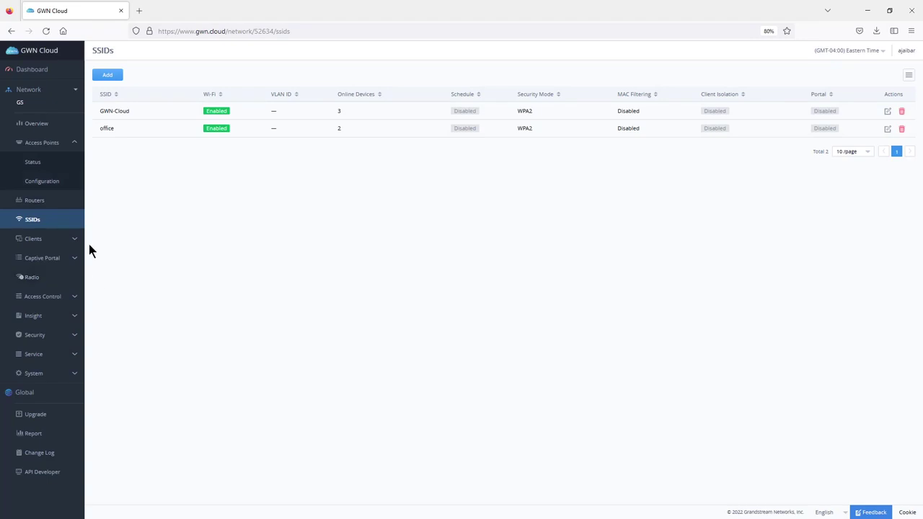
- Disable Wi-Fi5 Compatible Mode on CallCenter Floor 2 (GWN7660) and save it
click(39, 280)
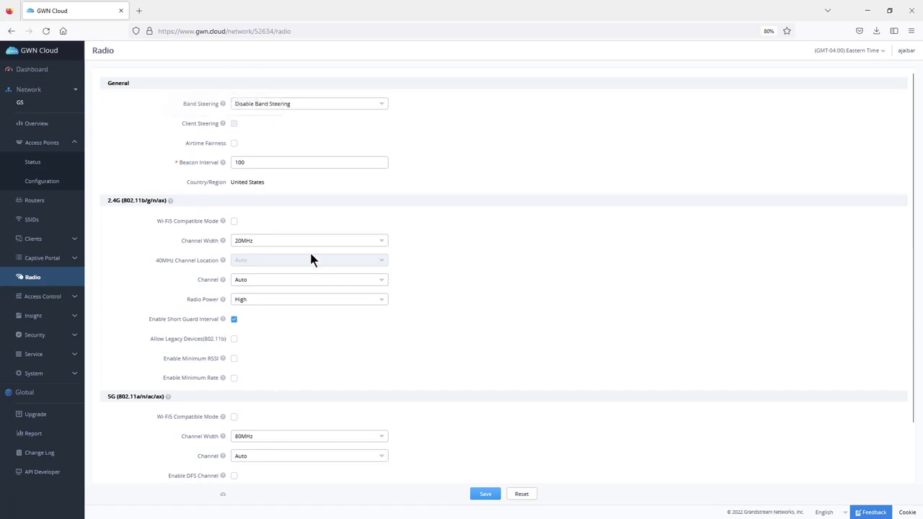
click(47, 184)
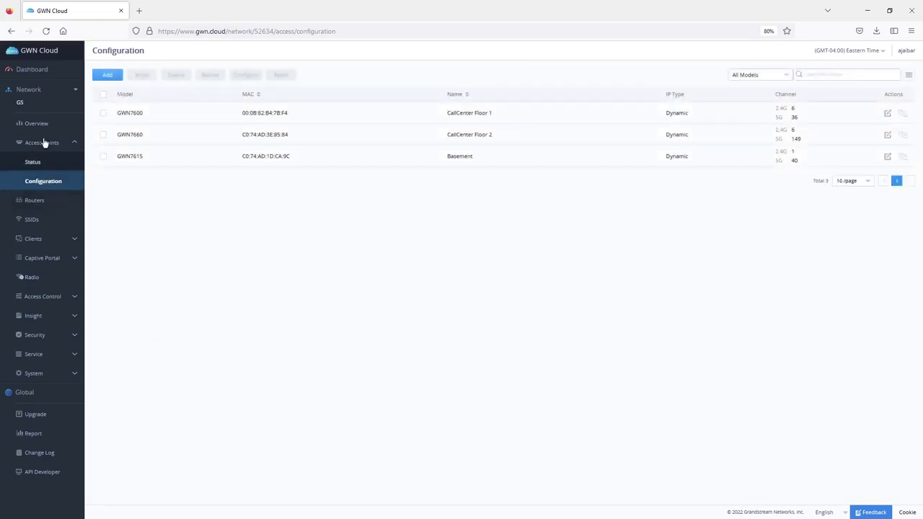
click(887, 135)
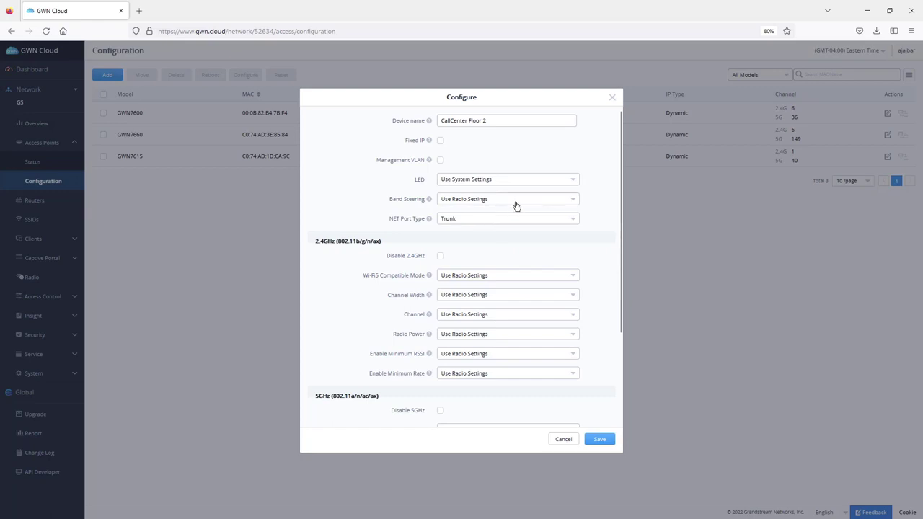
click(468, 276)
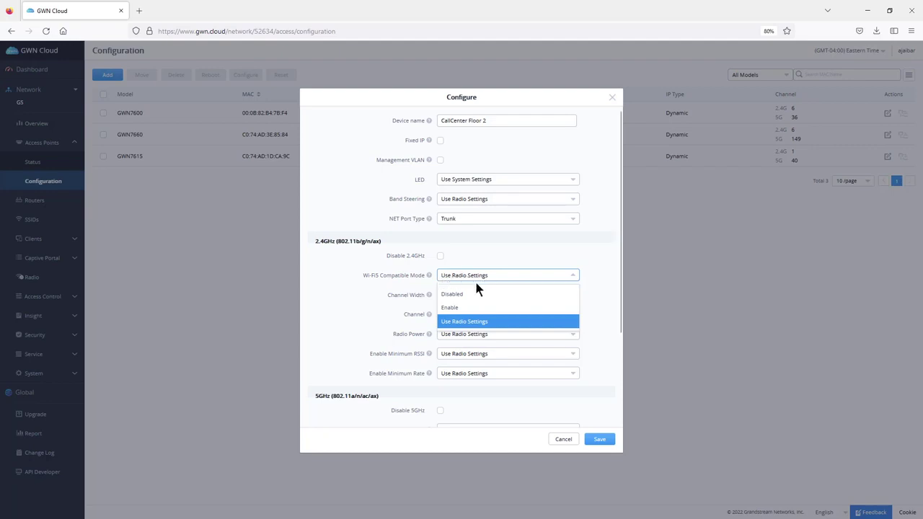
click(467, 295)
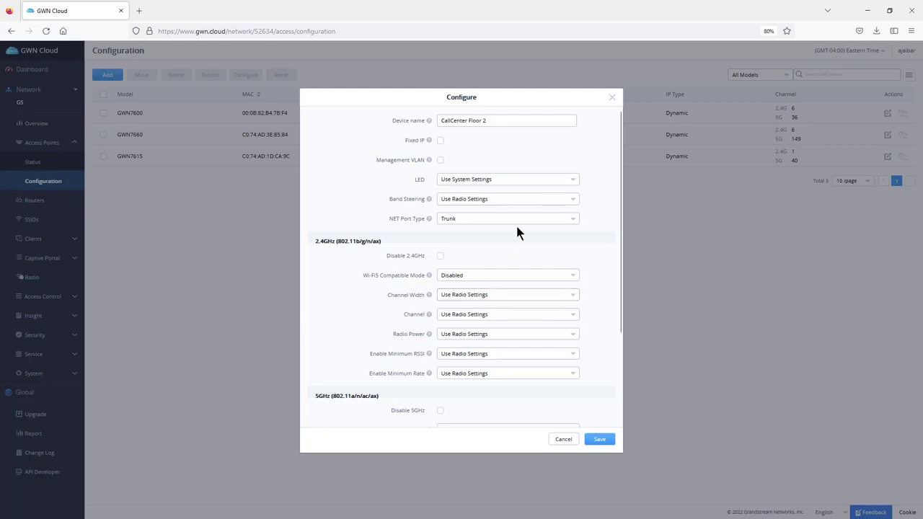
click(598, 439)
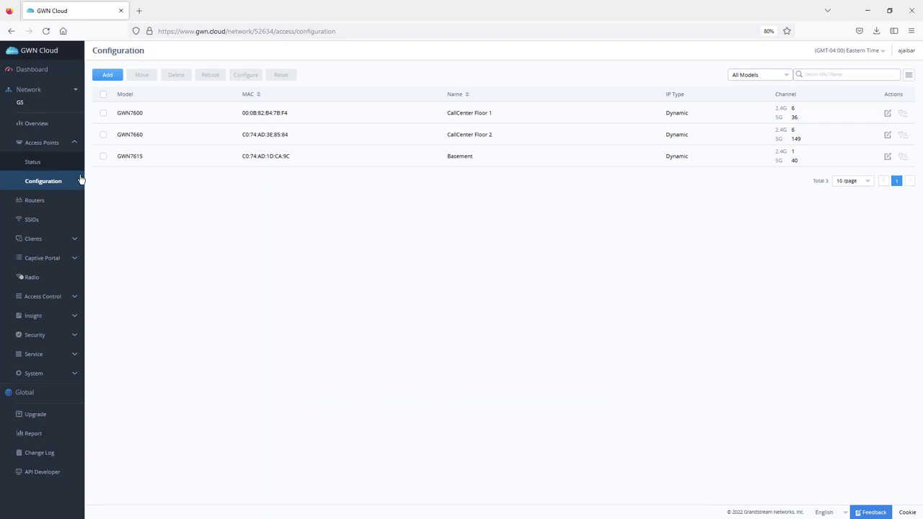
click(52, 297)
- Start a new access list with a MAC entry, discard it, and go to Time Policy
click(41, 287)
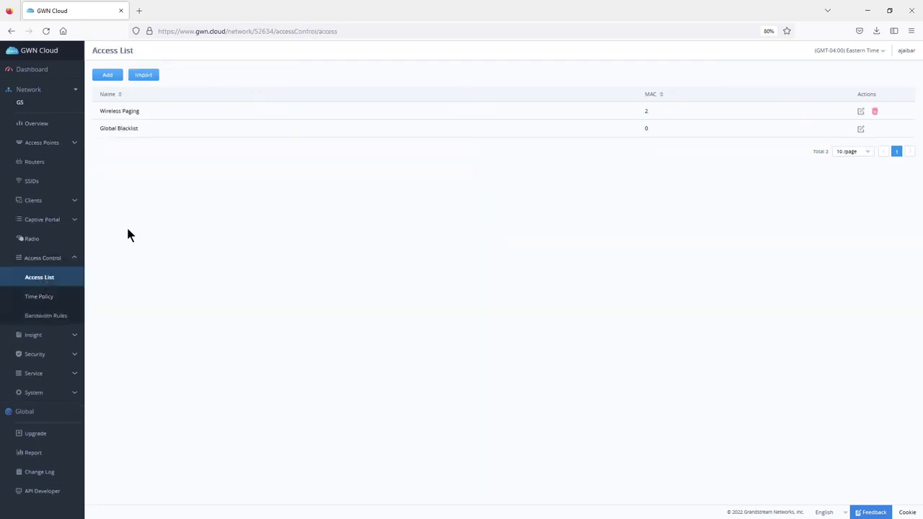
click(101, 76)
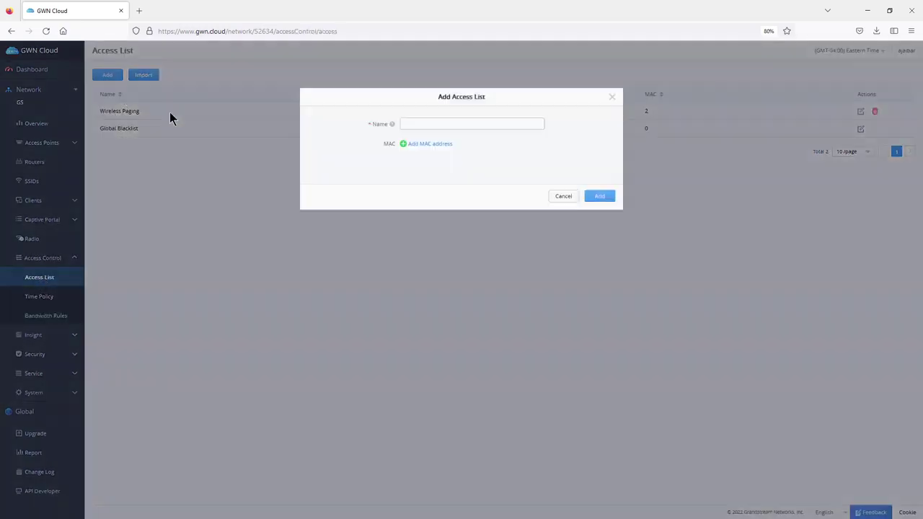
click(420, 144)
click(419, 123)
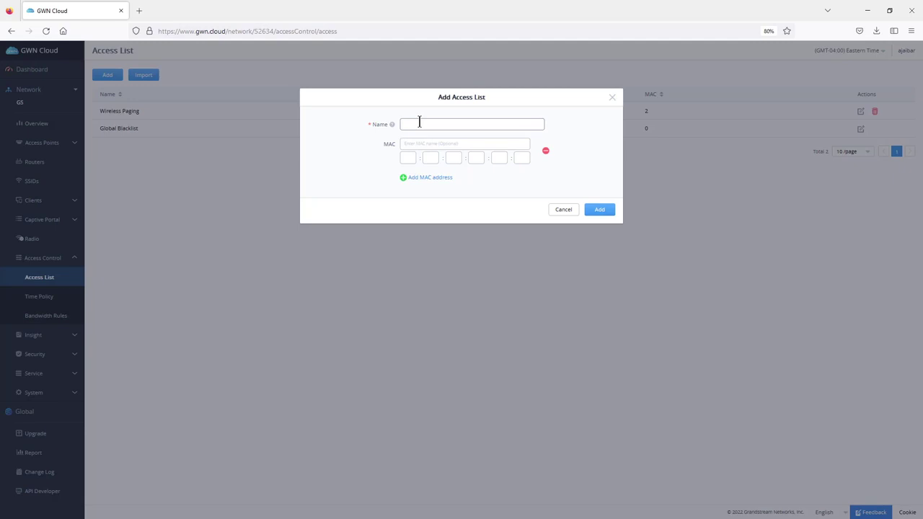
click(612, 96)
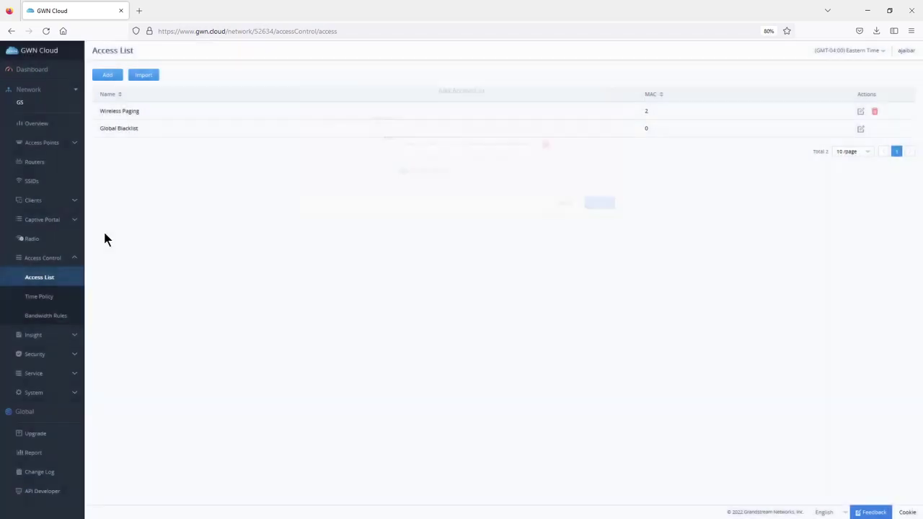
click(47, 298)
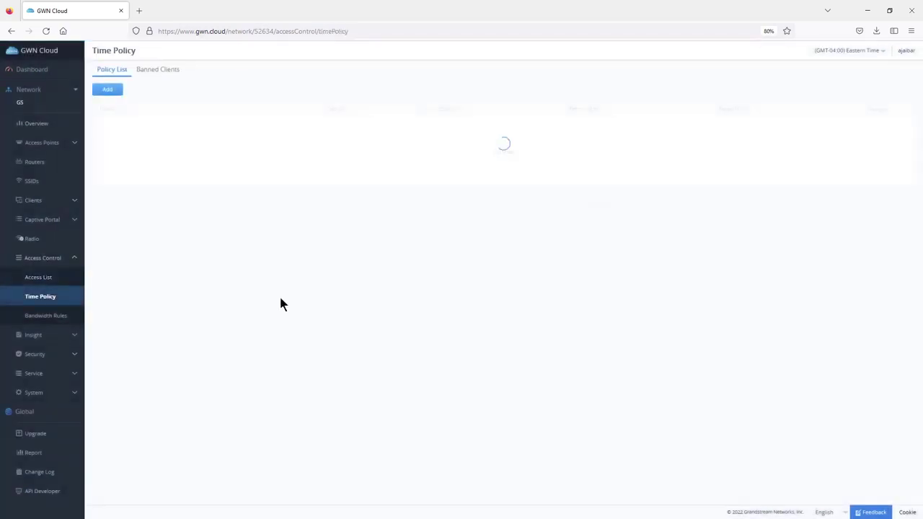
- Draft an enabled time policy 'guestss' with 3-hour connection time and 12 AM reset
click(104, 92)
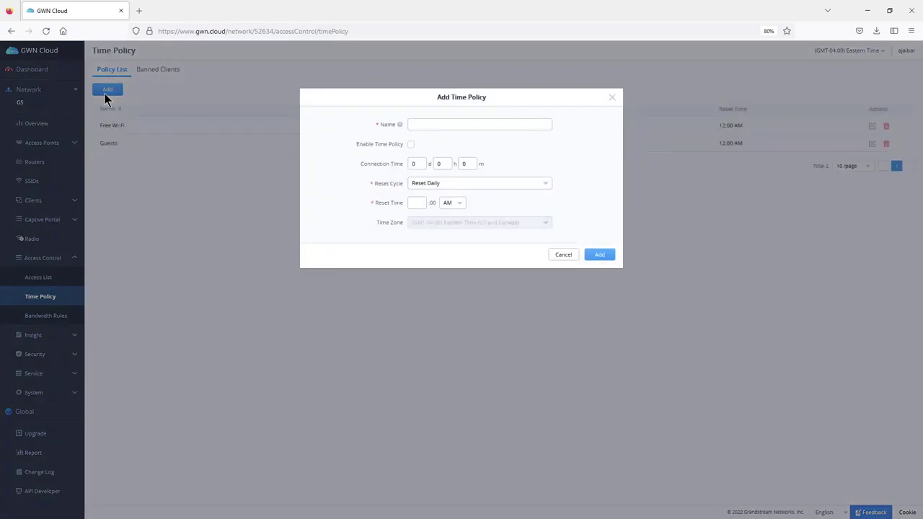
click(449, 120)
text(guestss)
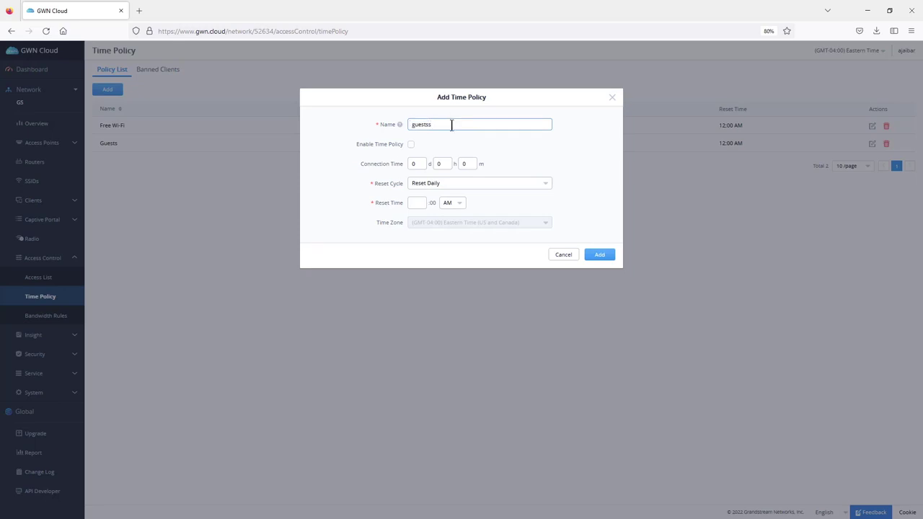
click(411, 144)
double_click(446, 163)
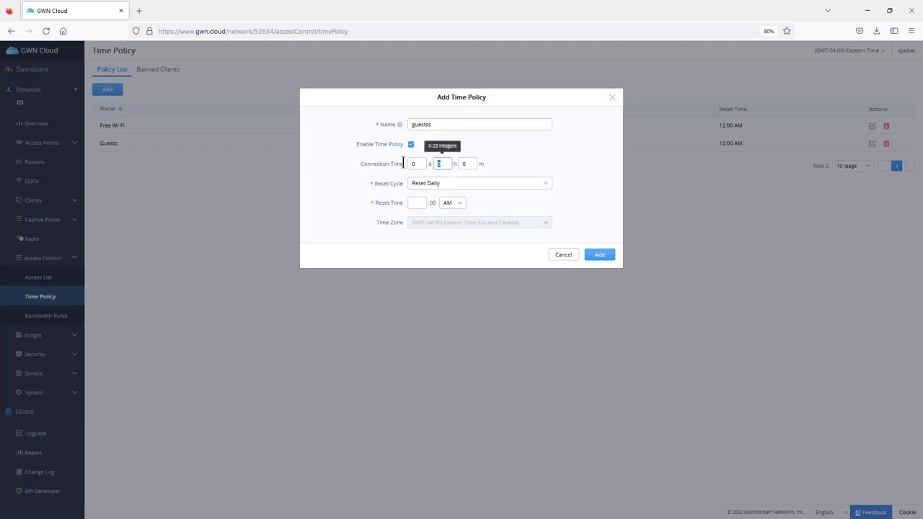
text(3)
click(422, 203)
text(12)
click(582, 188)
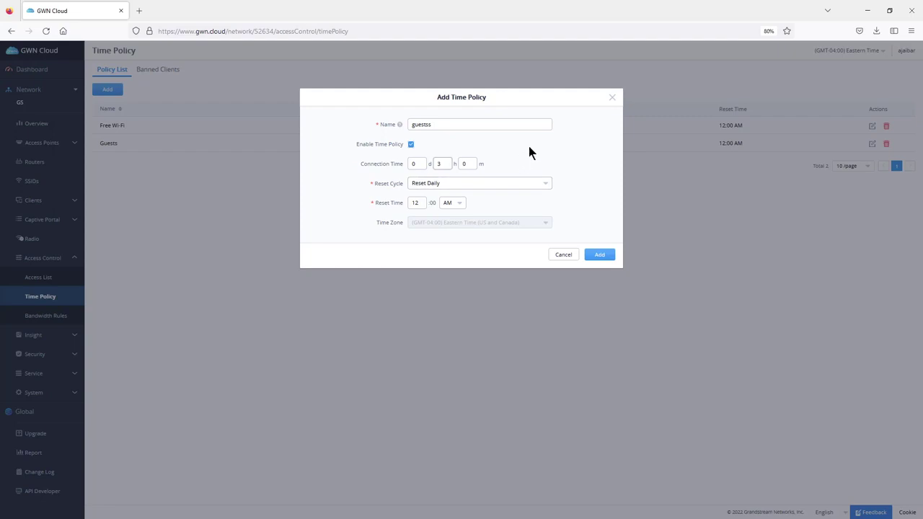
- Discard the draft time policy and go to the Bandwidth Rules page
double_click(445, 164)
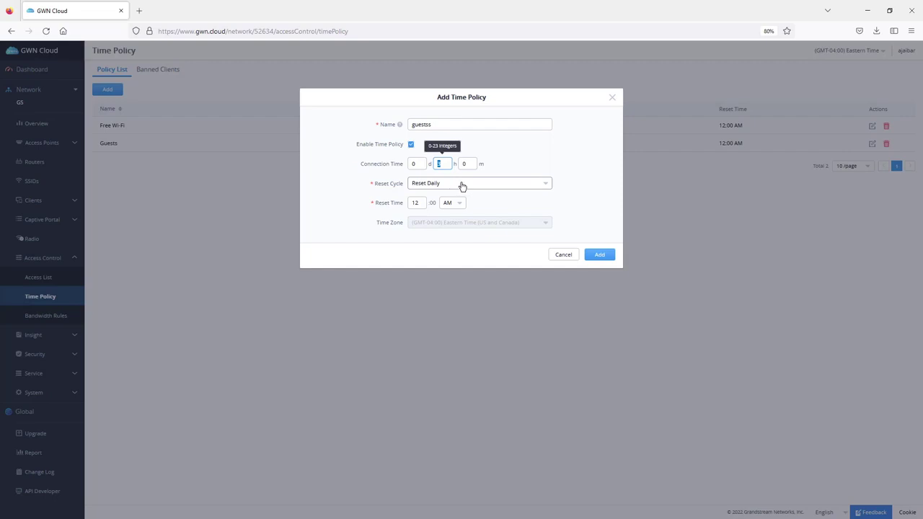
click(504, 155)
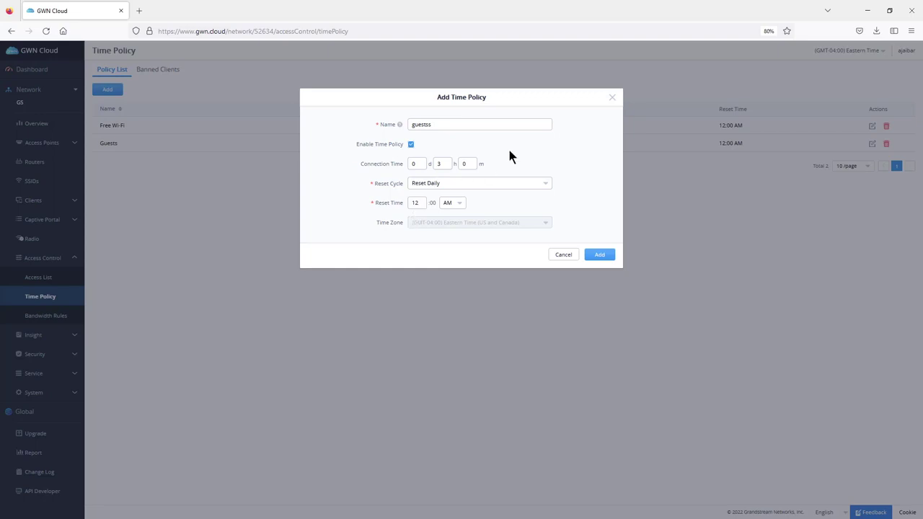
key(Escape)
click(49, 318)
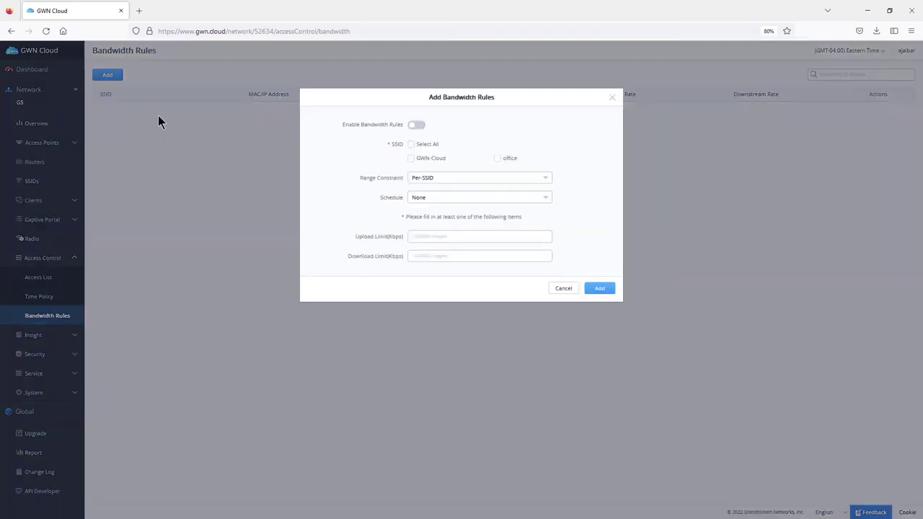
- Close the Add Bandwidth Rules form without saving, so Bandwidth Rules shows No Data
click(466, 179)
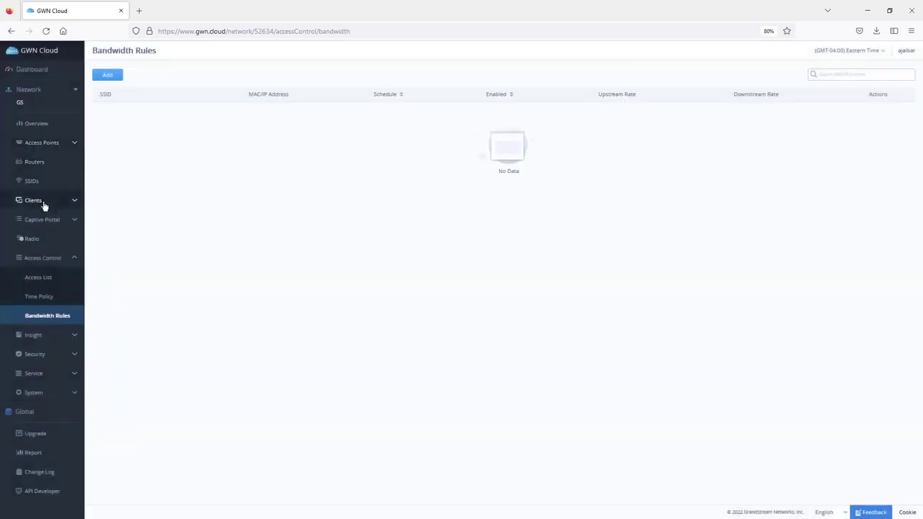
click(44, 207)
- Open Clients > Status and select the MAC address of the online Grandstream GRP2615 client
click(39, 239)
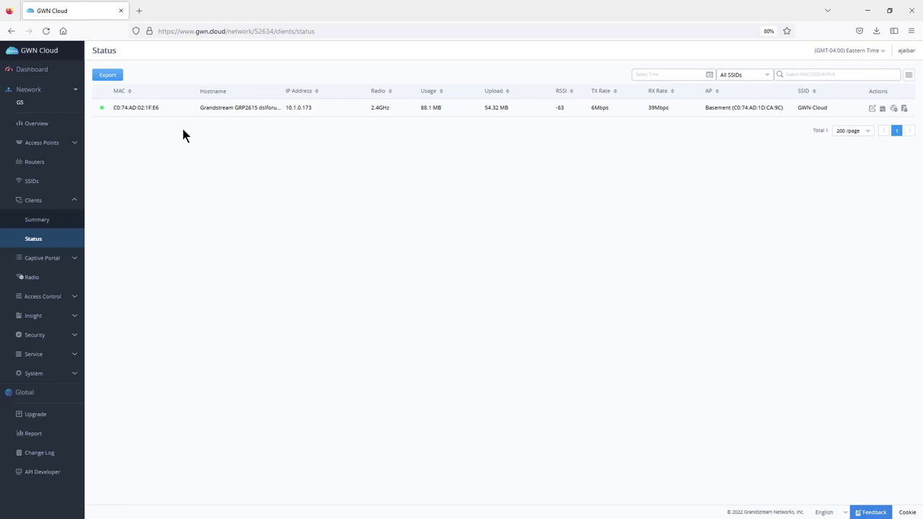
double_click(136, 108)
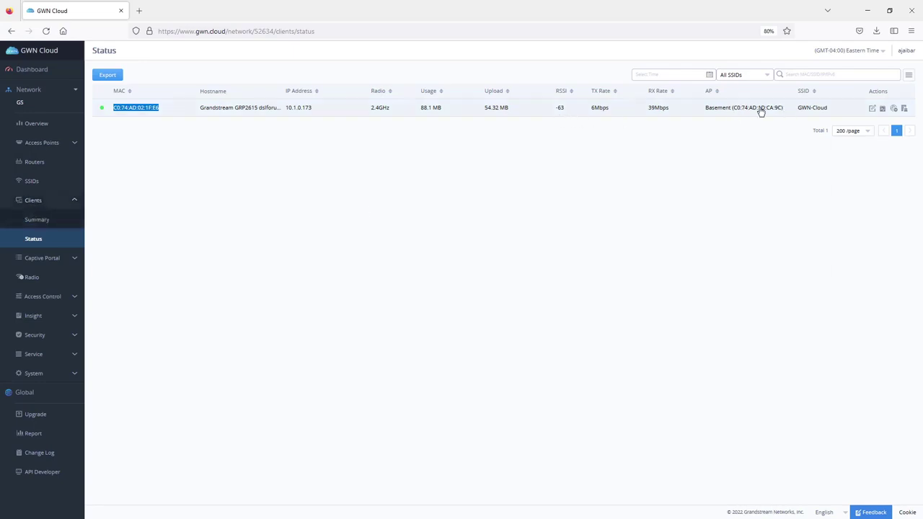
click(34, 318)
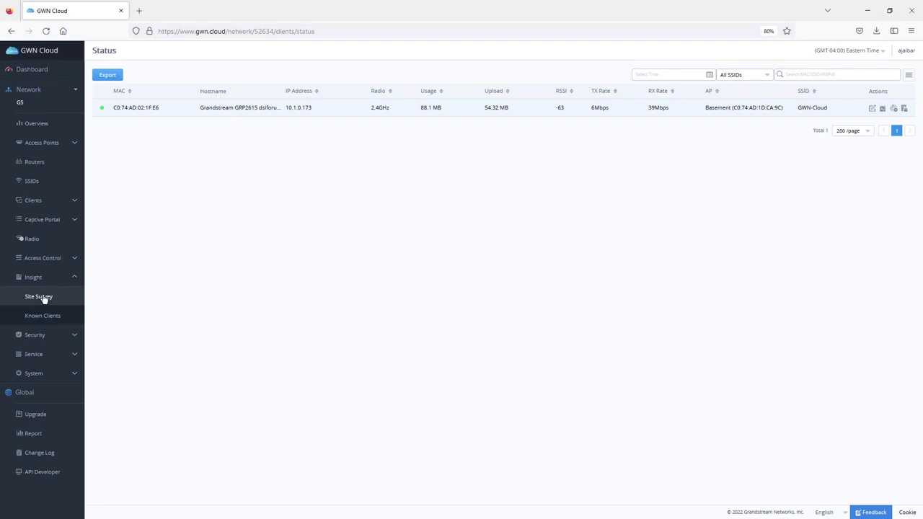
- Open Insight > Site Survey to list nearby SSIDs like GWN-Cloud, XFINITY and Verizon_D6BFTS
click(42, 300)
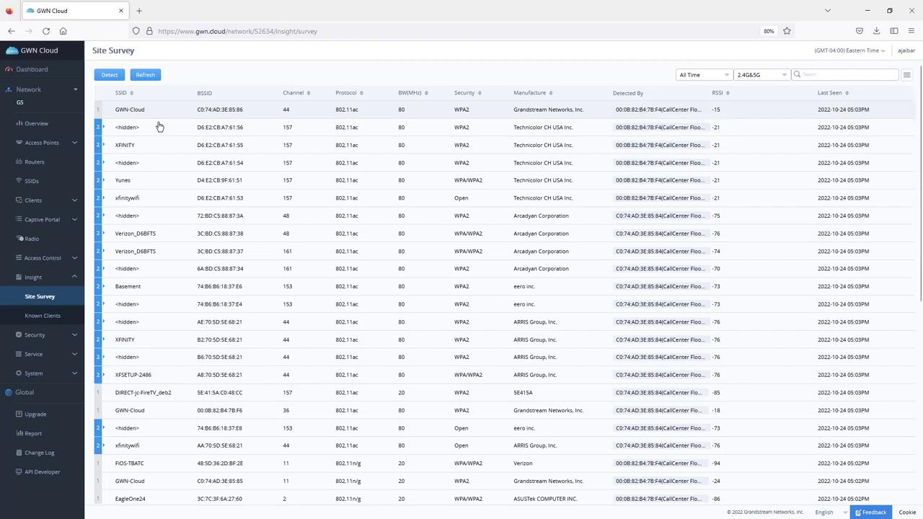
click(34, 335)
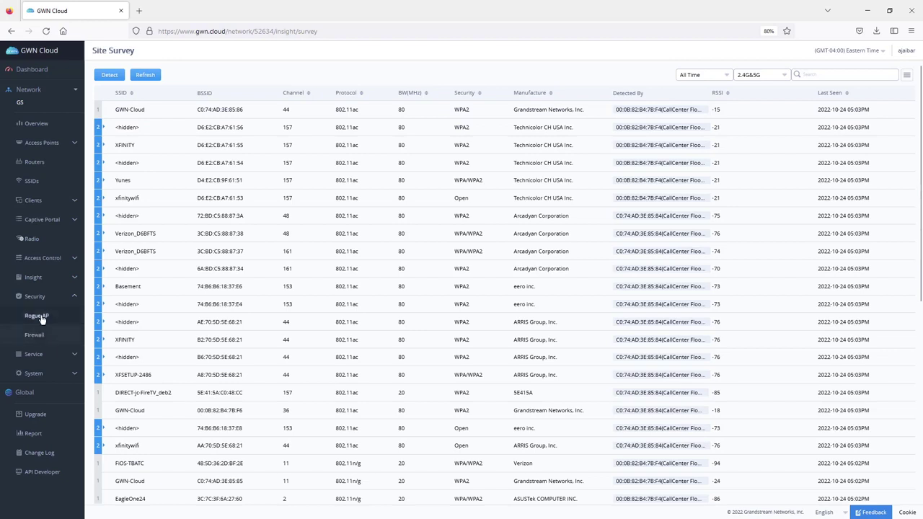
- Add a Deny outbound firewall rule to 10.0.0.36 on the office SSID
click(41, 319)
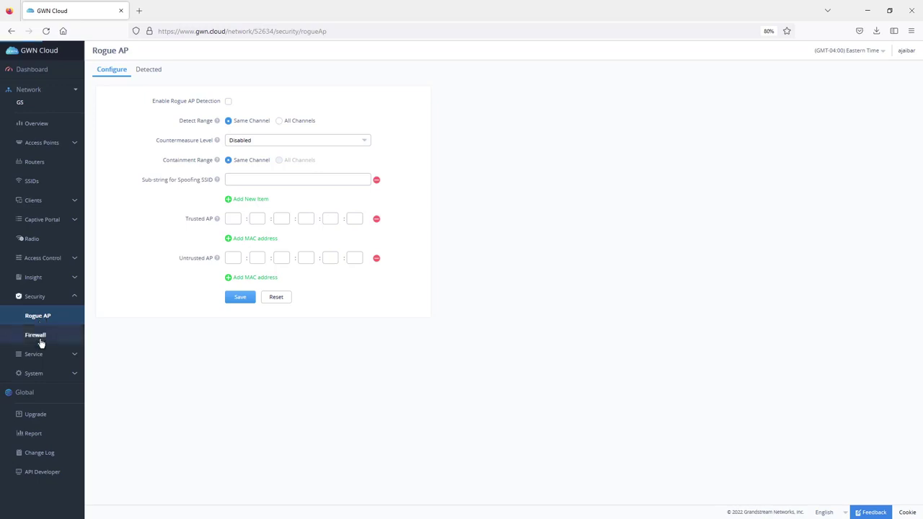
click(38, 336)
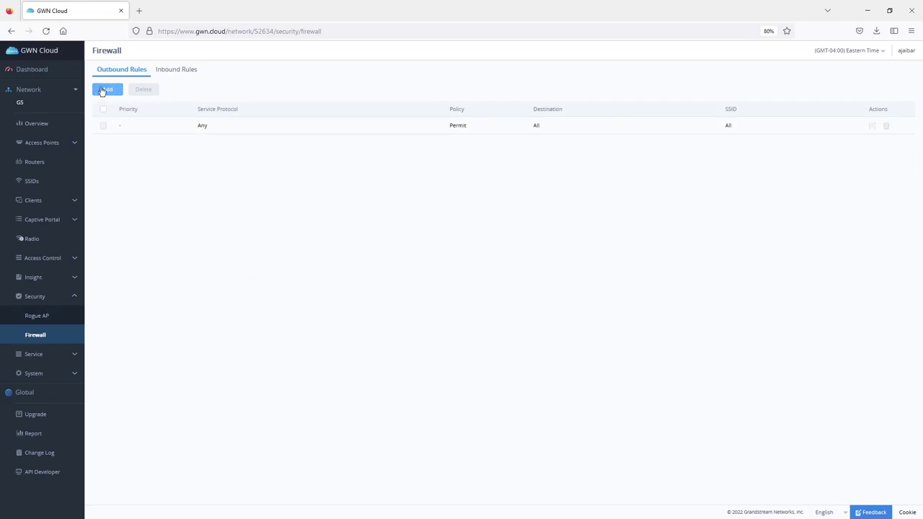
click(105, 89)
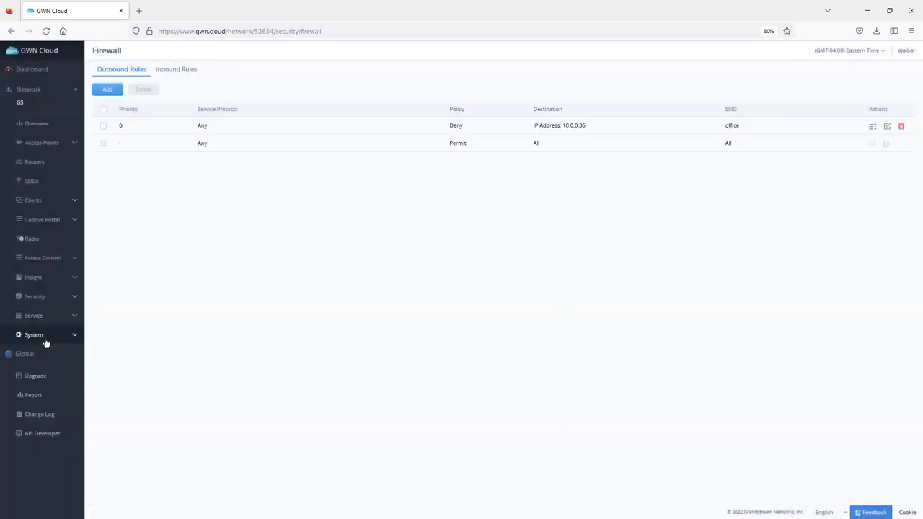
click(45, 340)
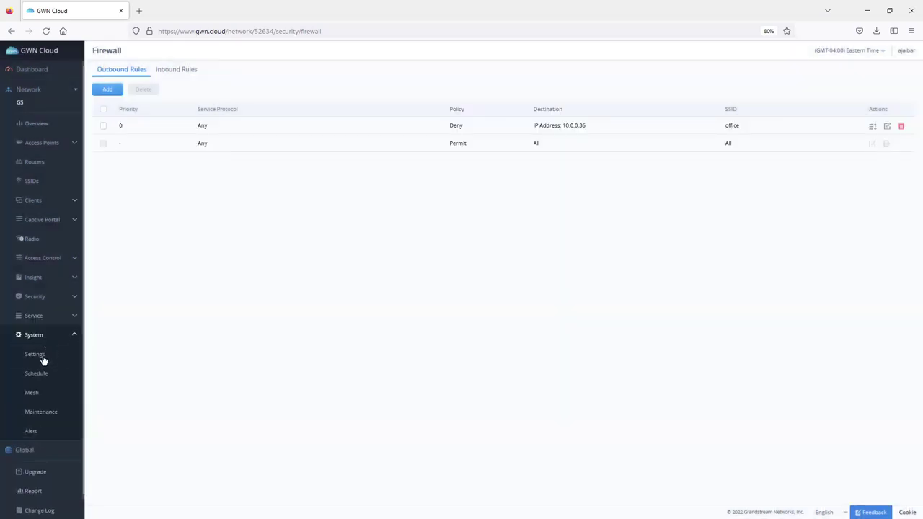
- In System > Maintenance, keep the Cloud syslog server and set Syslog Level to Debug
click(56, 413)
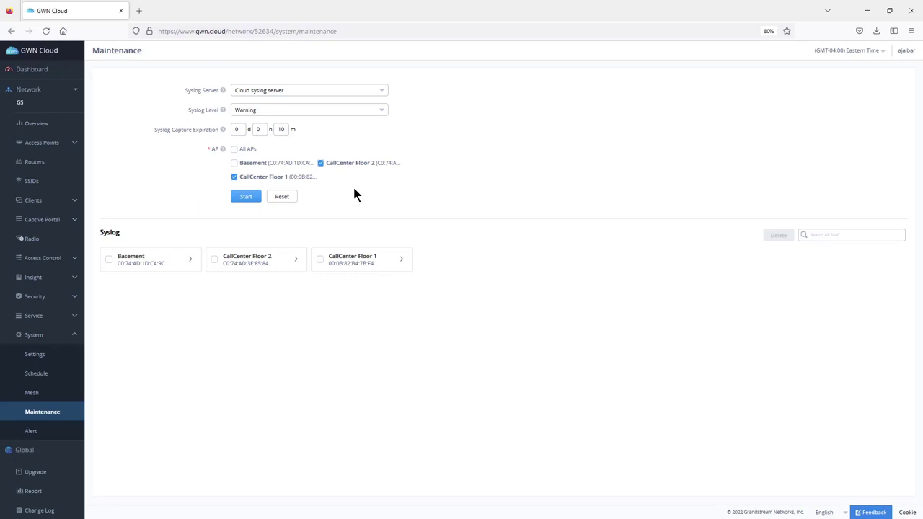
click(285, 93)
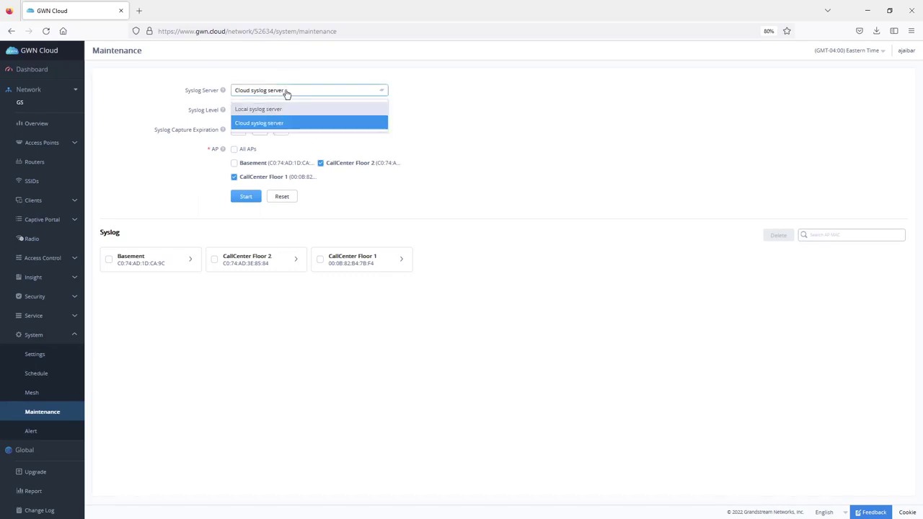
click(317, 94)
click(305, 91)
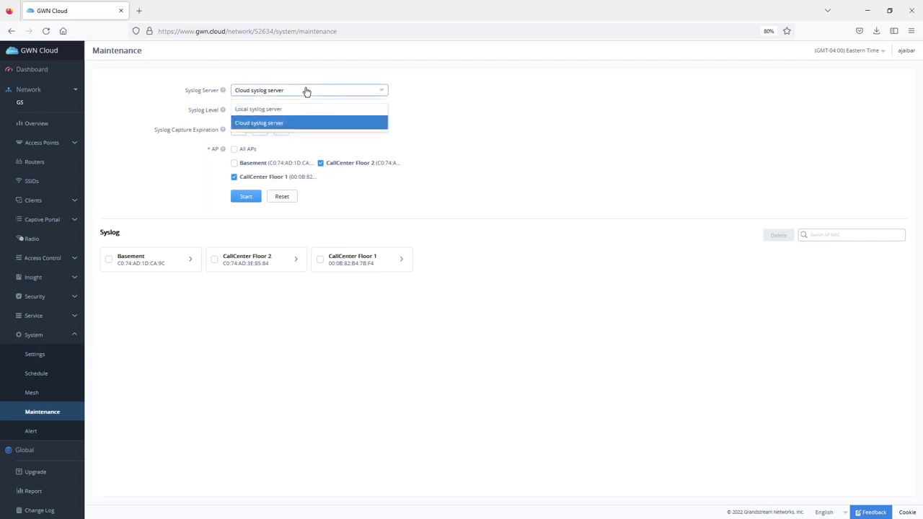
click(269, 110)
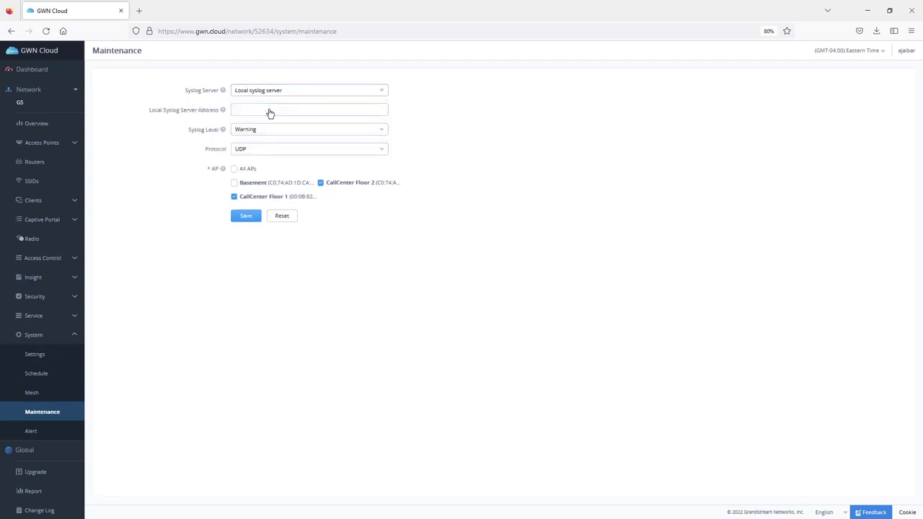
click(280, 95)
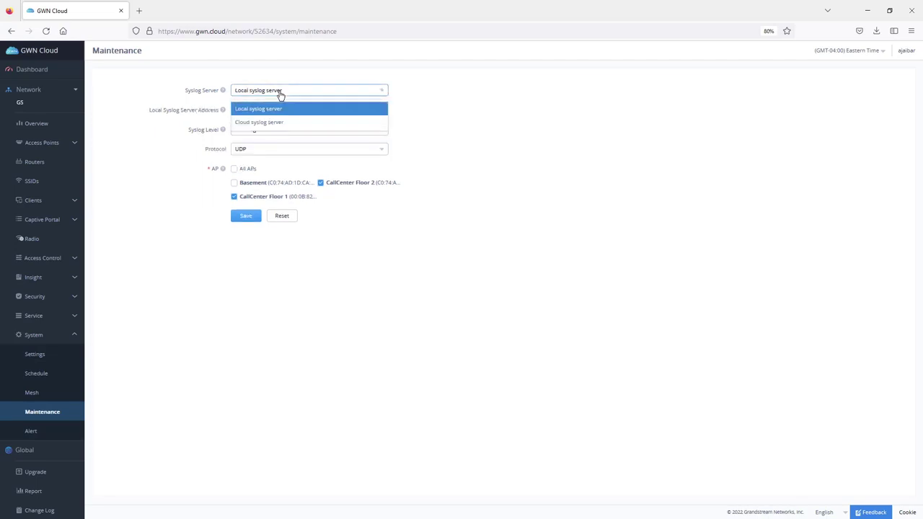
click(278, 123)
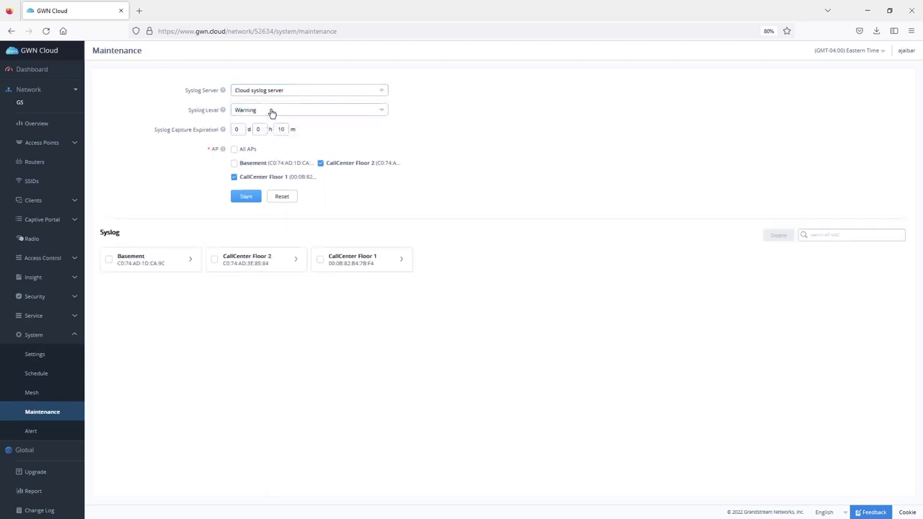
click(271, 111)
scroll(281, 169, down, 1)
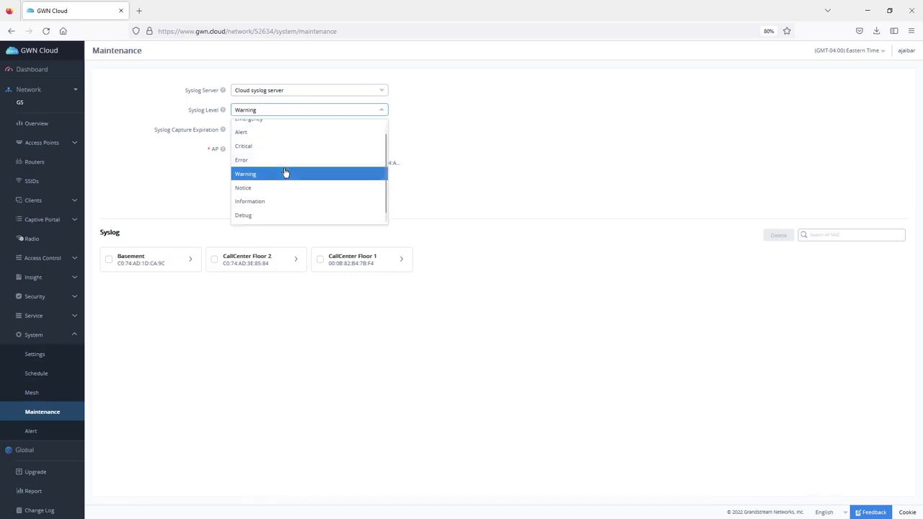
click(265, 217)
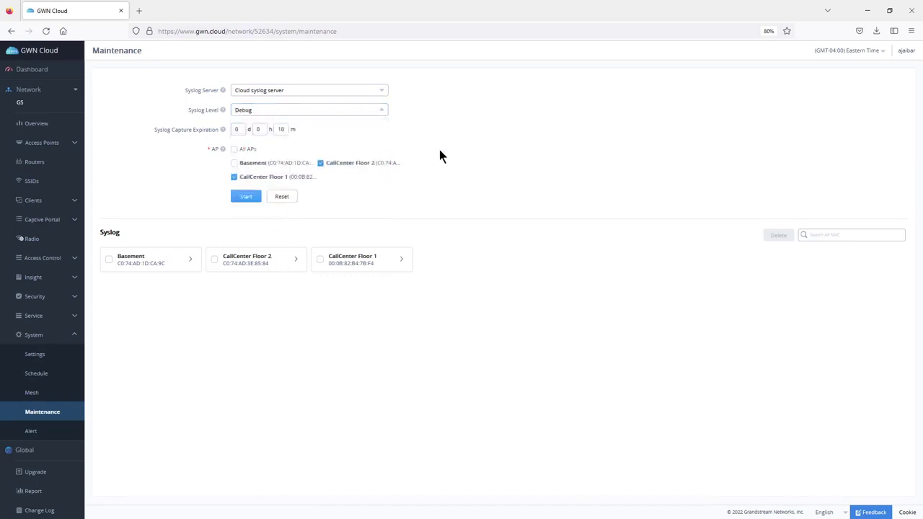
- Start a 2-hour capture on CallCenter Floor 1 only and view its captured files list
double_click(256, 129)
text(2)
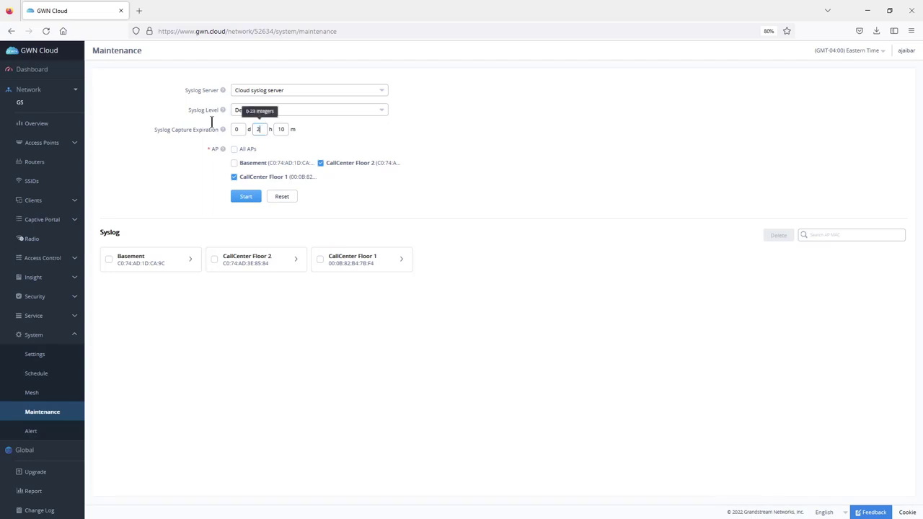
click(520, 152)
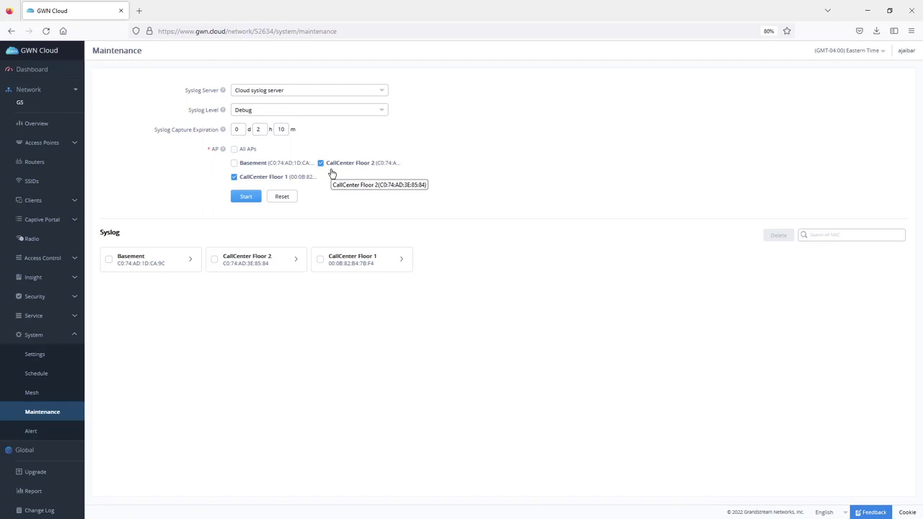
click(320, 163)
click(245, 198)
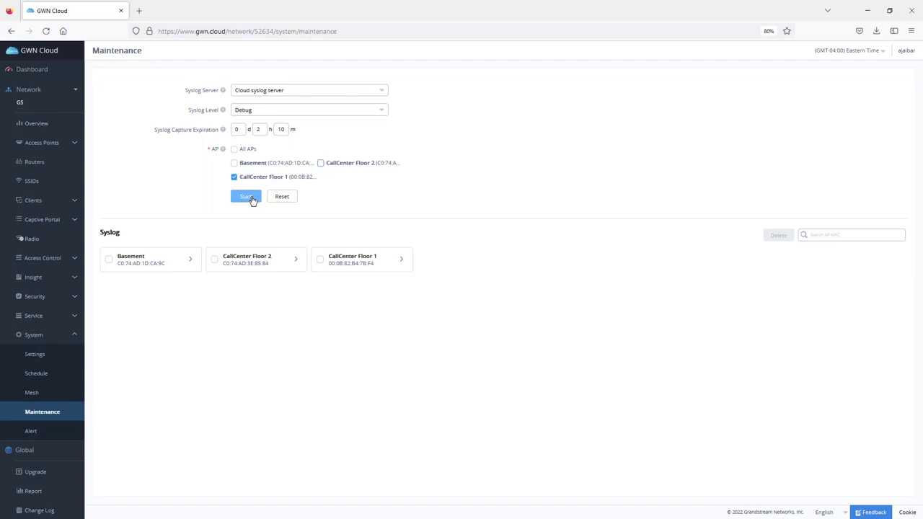
click(402, 261)
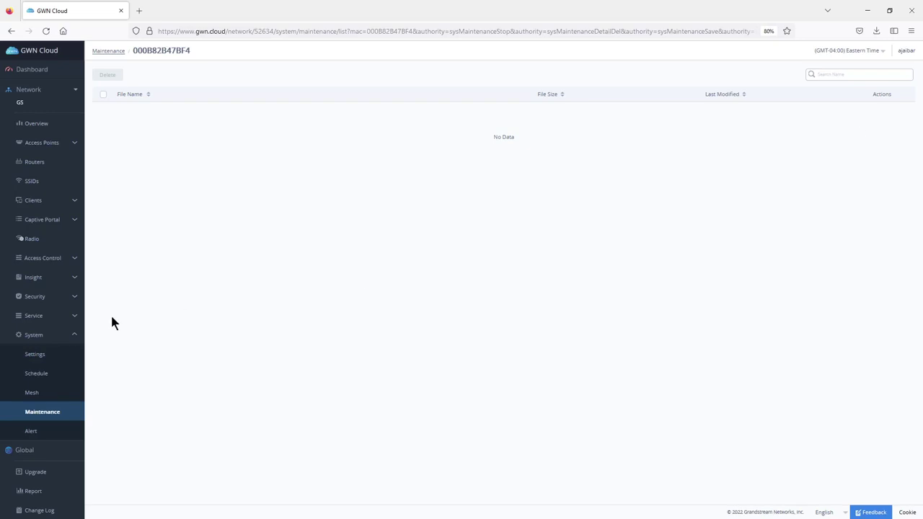
click(44, 335)
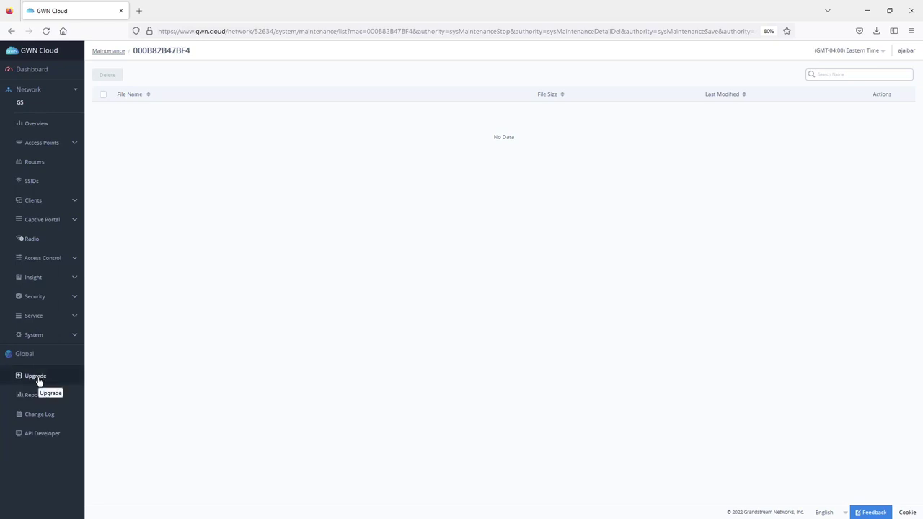
- Open Global > Upgrade and pick CallCenter Floor 1's GWN7600 for upgrading
click(37, 378)
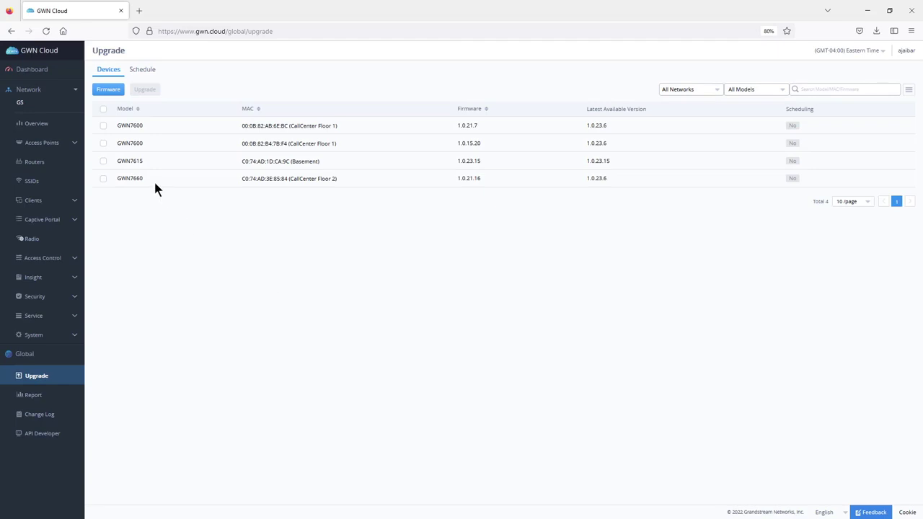
click(103, 144)
- Schedule a Cloud-server Upgrade Later for 2022/11/03, 04:00–04:30 PM, and confirm it
click(145, 91)
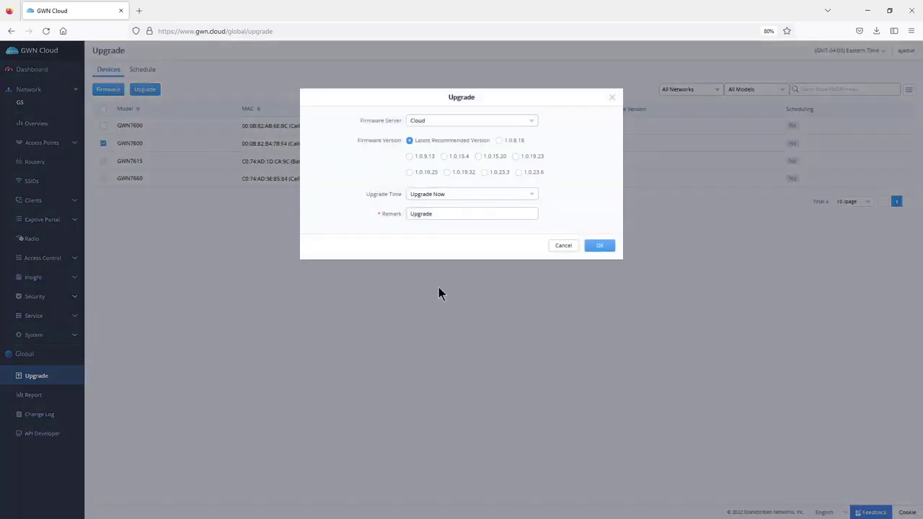
click(460, 121)
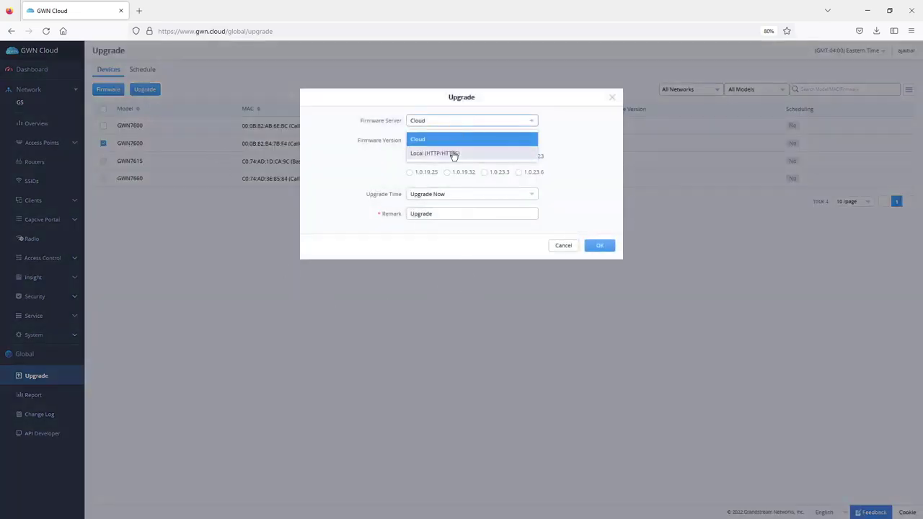
click(454, 154)
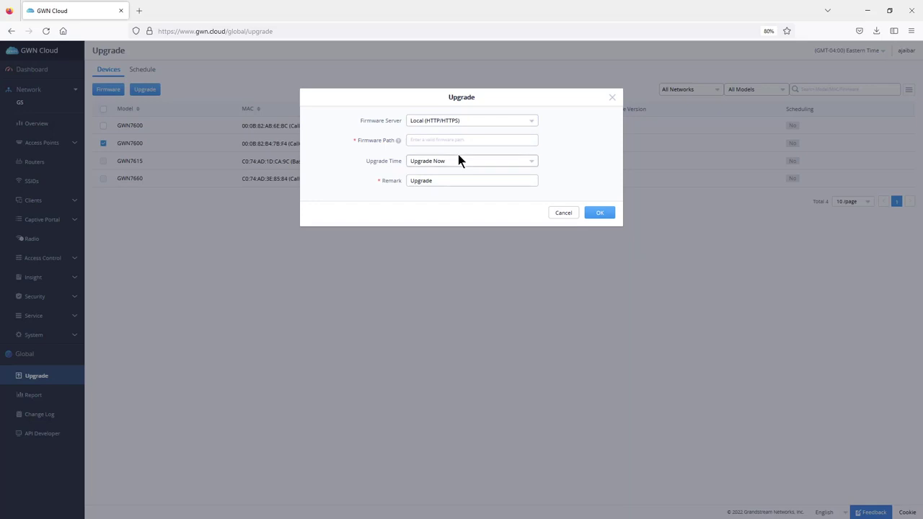
click(461, 121)
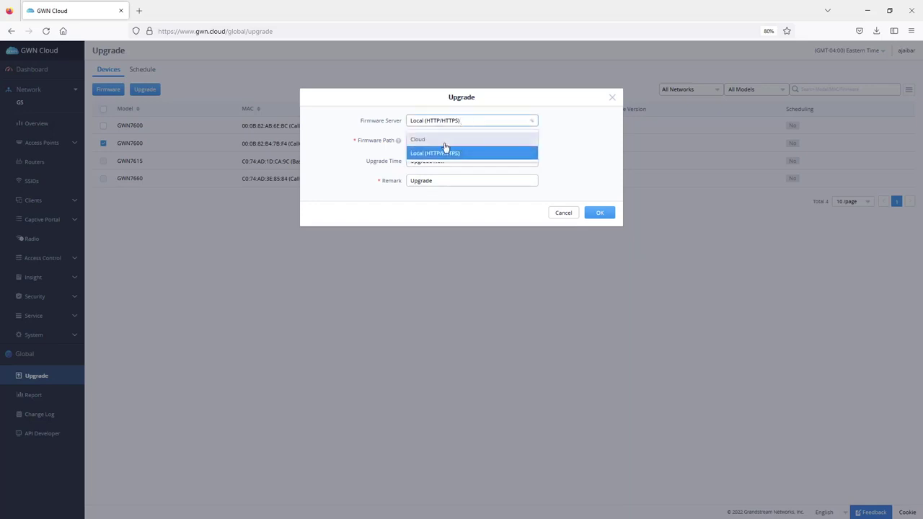
click(445, 143)
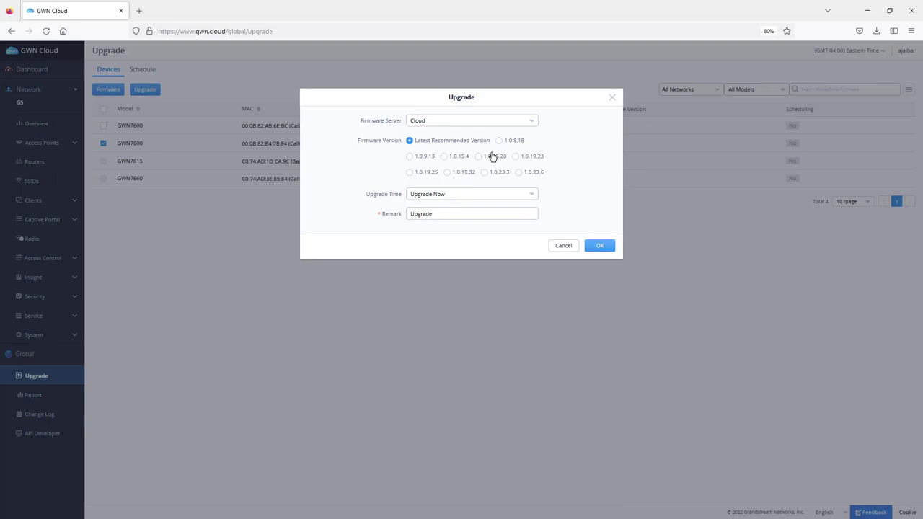
click(467, 198)
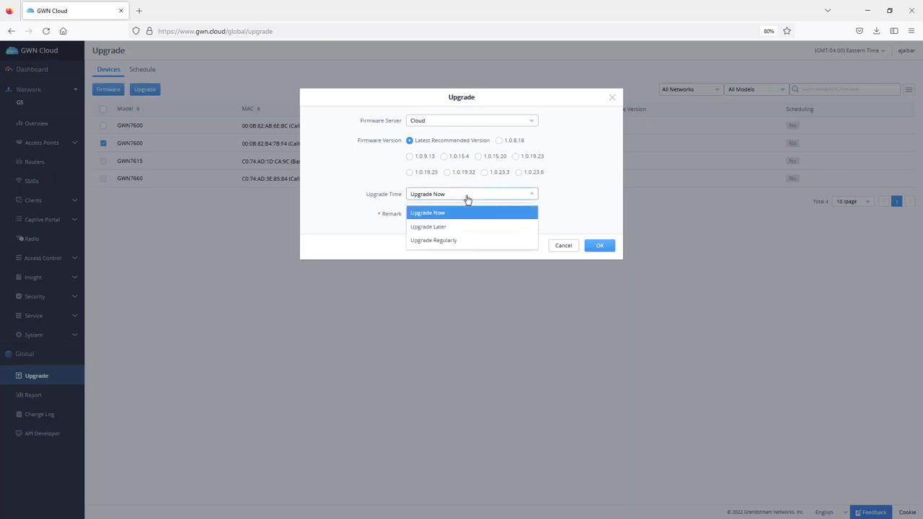
click(440, 214)
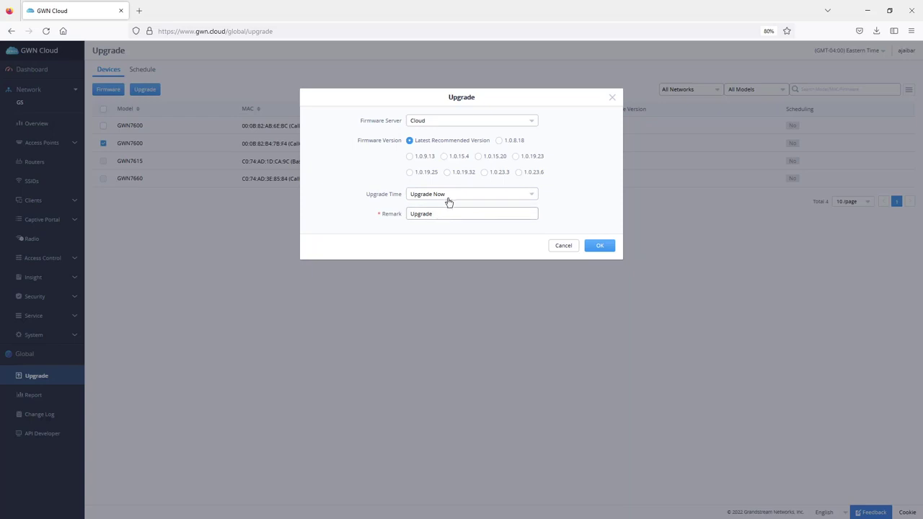
click(449, 198)
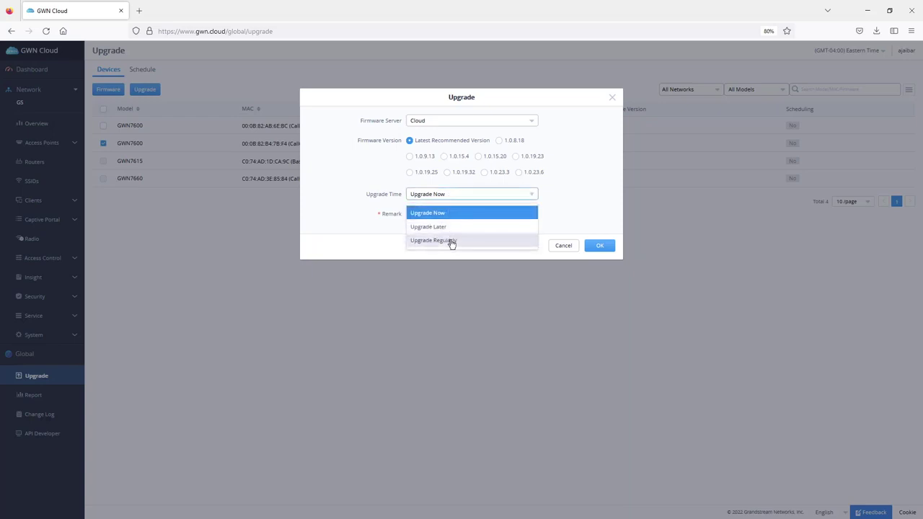
click(448, 228)
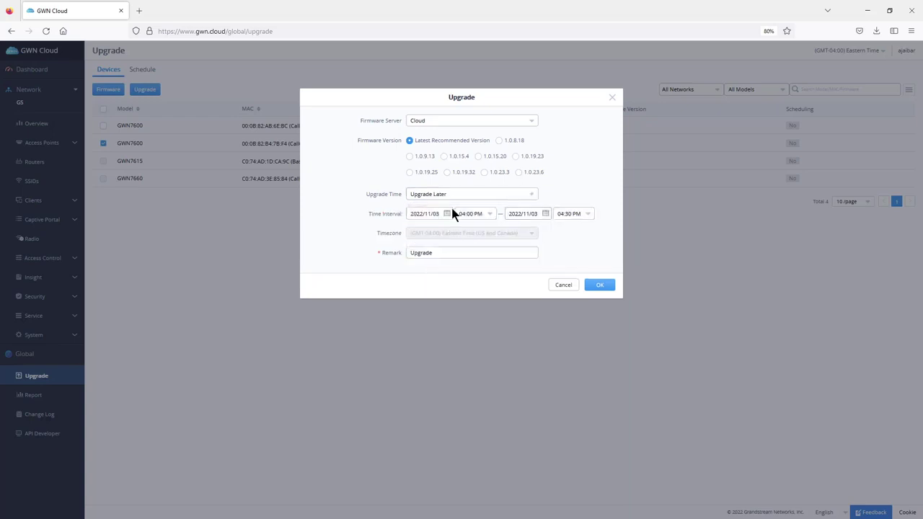
click(446, 252)
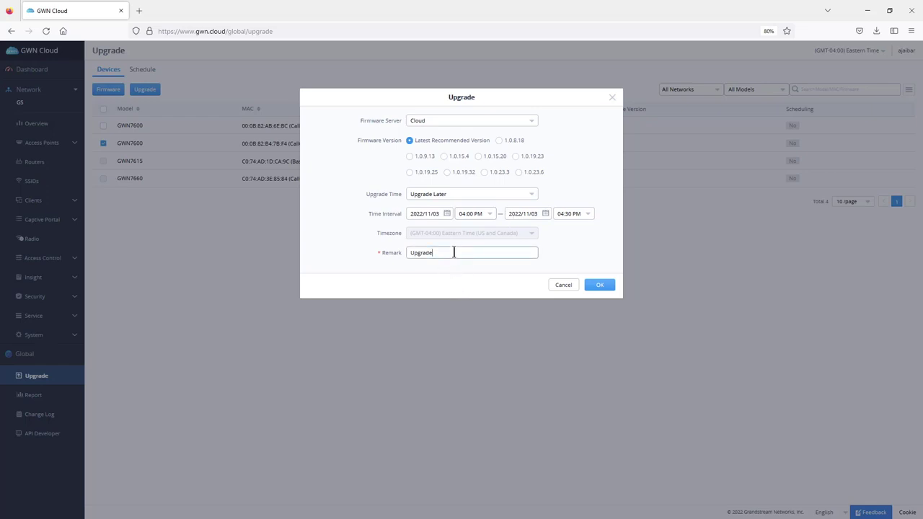
click(606, 286)
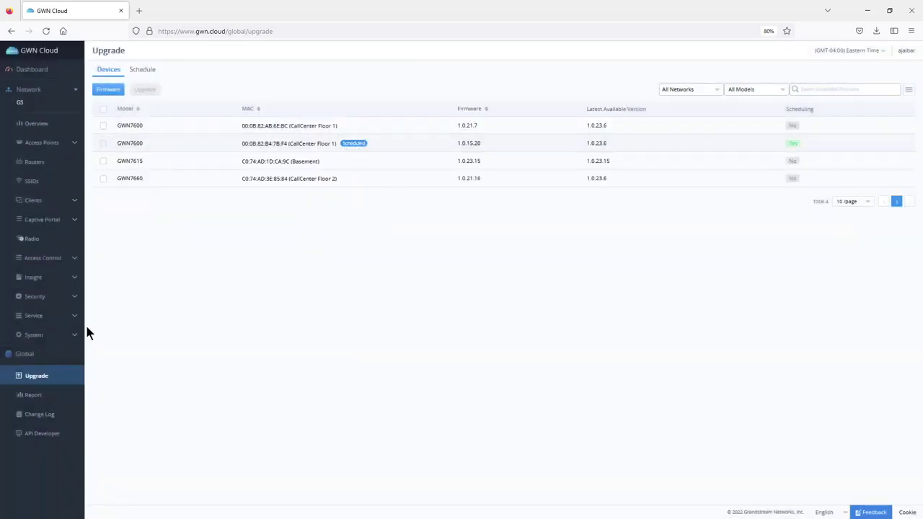
- Open the Change Log, showing Add Upgrade Schedule (Upgrade) as the newest entry
click(42, 415)
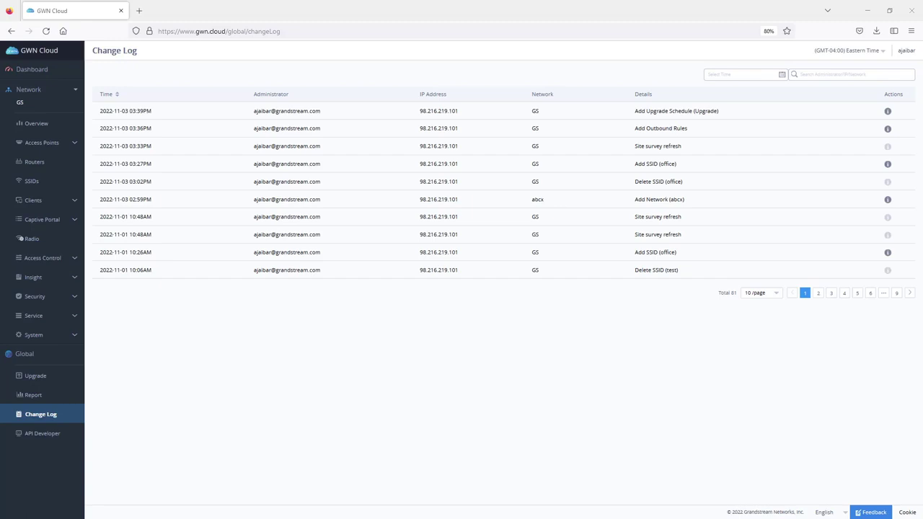
- Add a user by email with Network Administrator privilege on GS and send the activation email
mouse_move(907, 52)
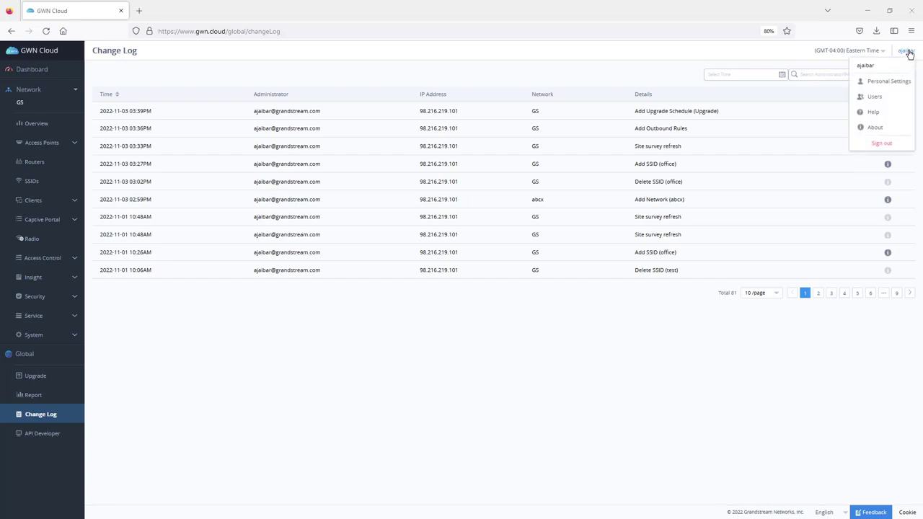
click(875, 97)
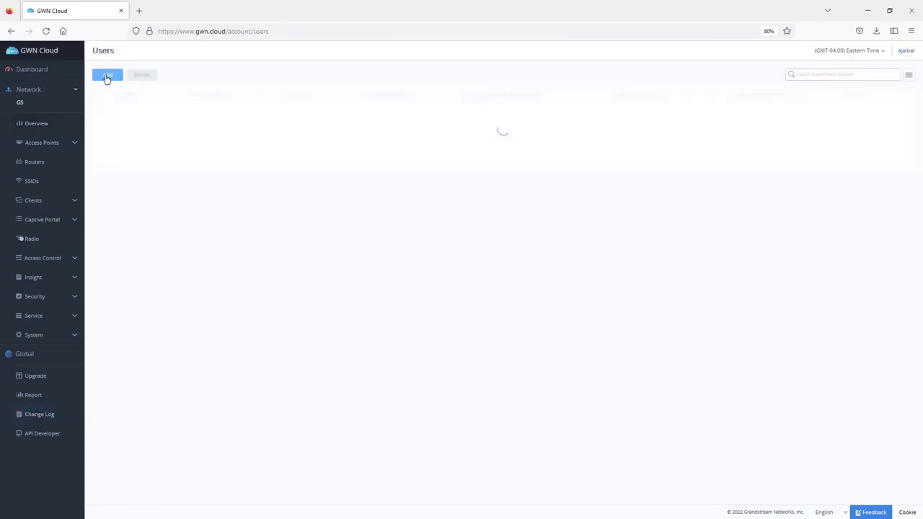
click(110, 77)
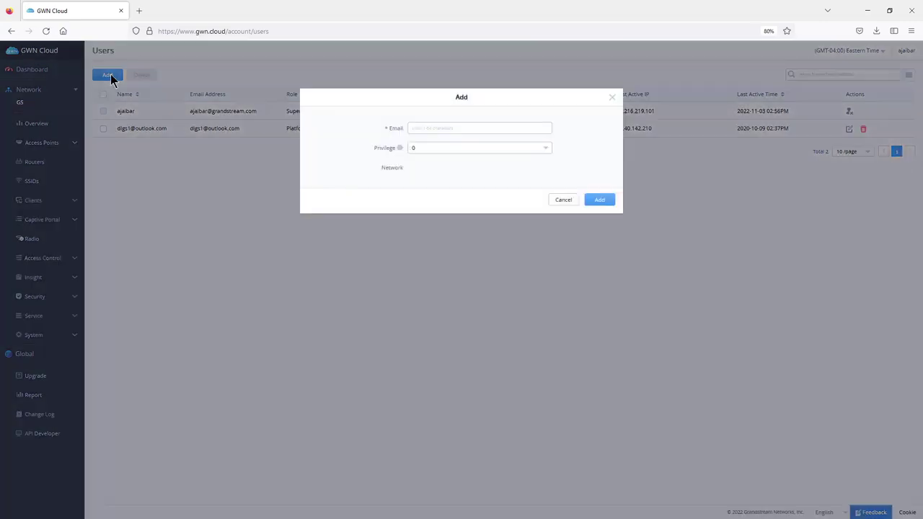
click(445, 128)
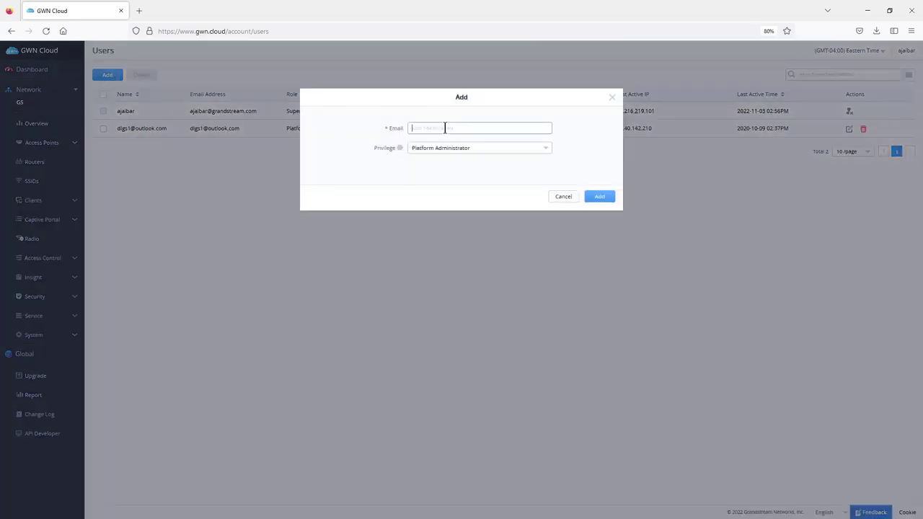
click(460, 147)
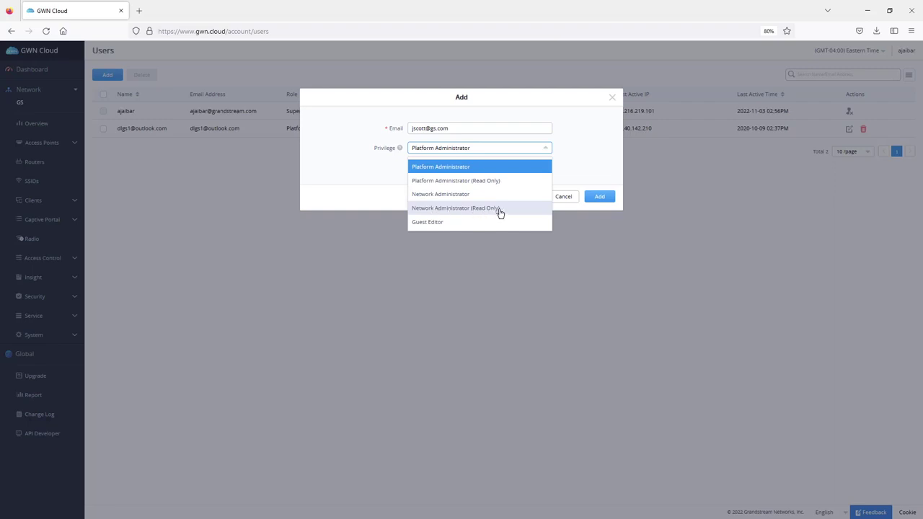
click(454, 194)
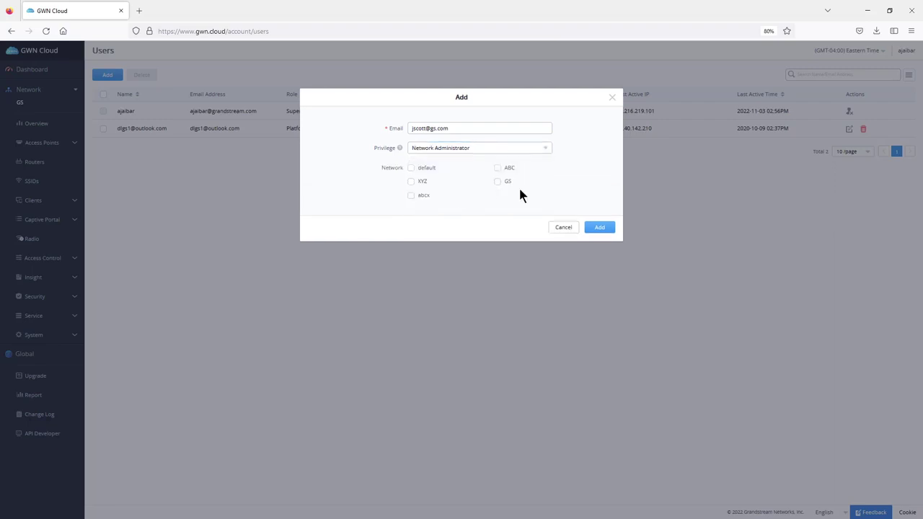
click(498, 182)
click(595, 228)
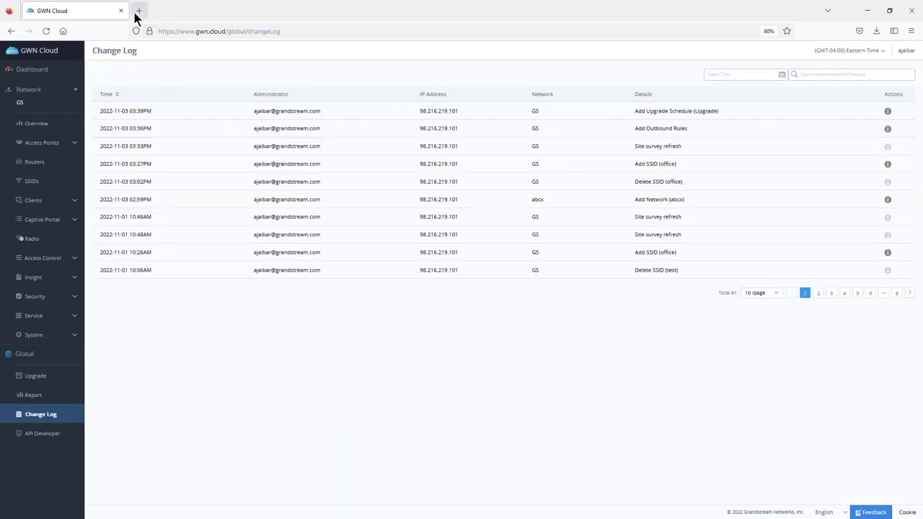
- In a new tab, enter 'youtube' and go to the GrandstreamNetworks channel's Videos page
click(139, 11)
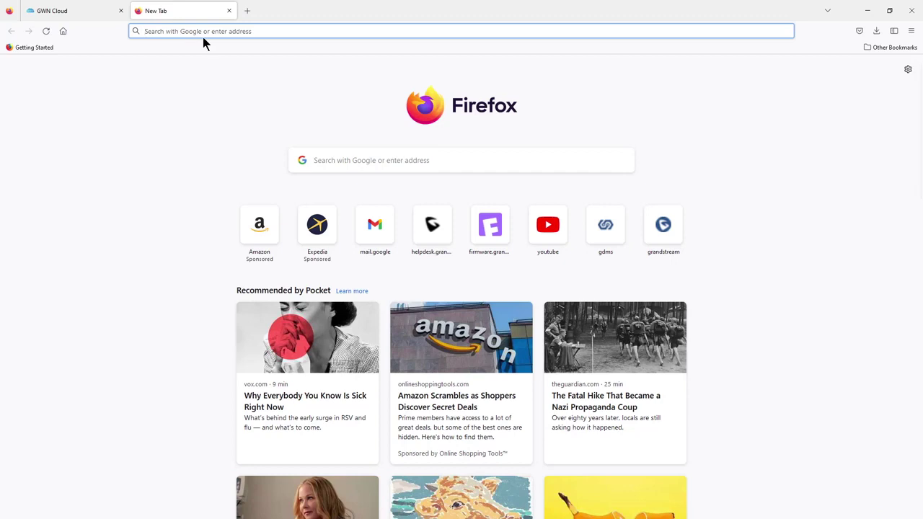
text(you)
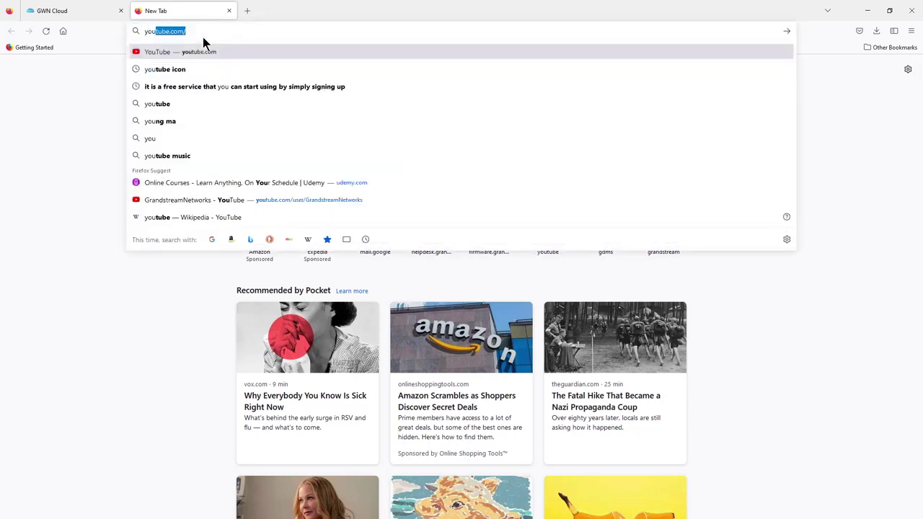
text(tube)
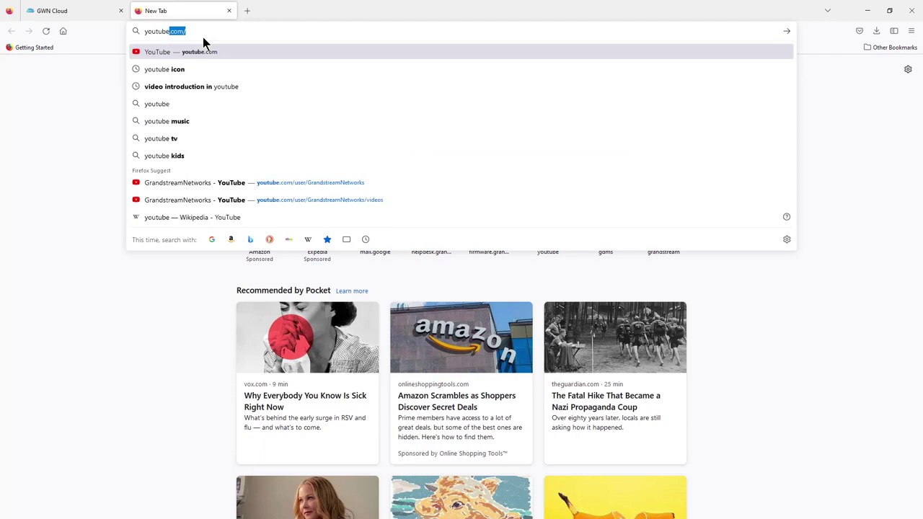
key(Down)
key(Return)
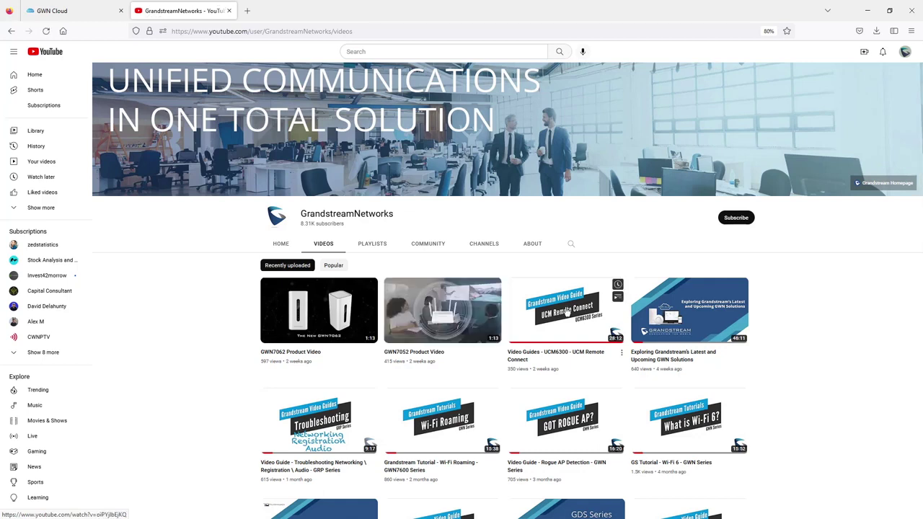
- Scroll the GrandstreamNetworks Videos tab down to the Wi-Fi Roaming, Rogue AP Detection and Wireless Bridge guides
scroll(566, 311, down, 1)
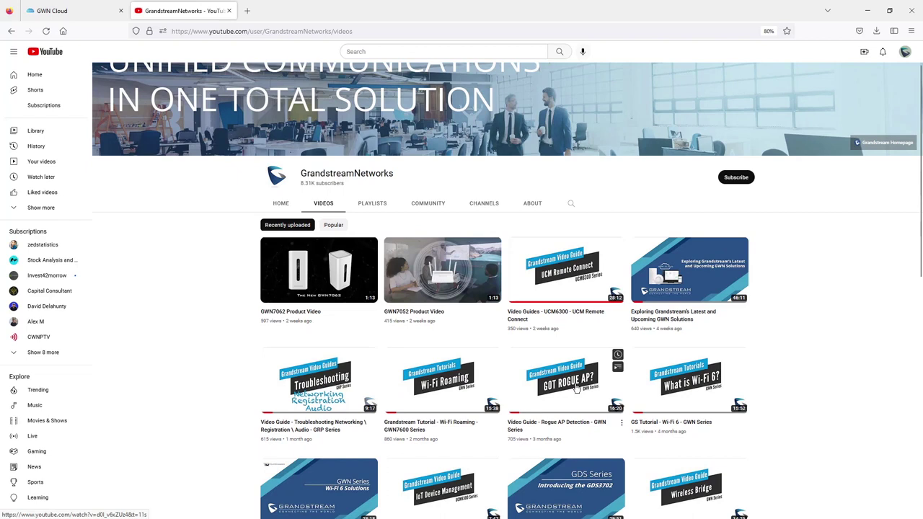
scroll(577, 388, down, 2)
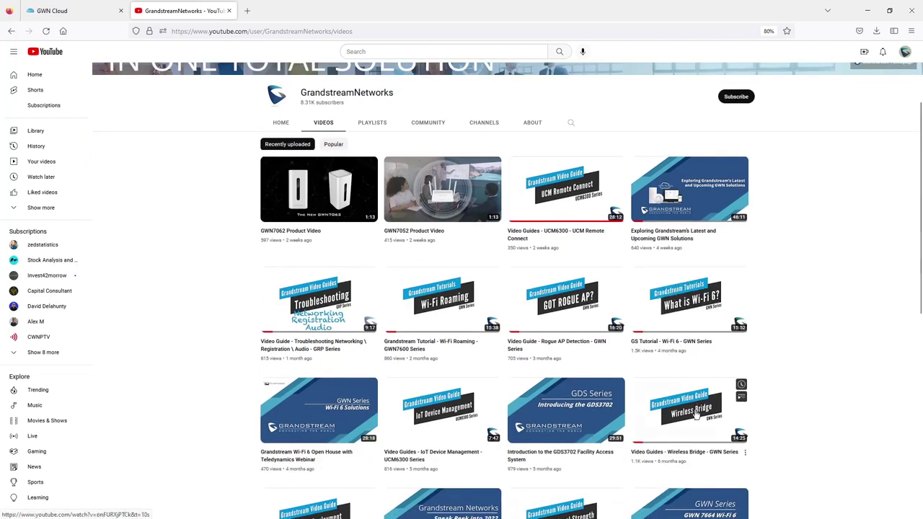
scroll(567, 398, down, 2)
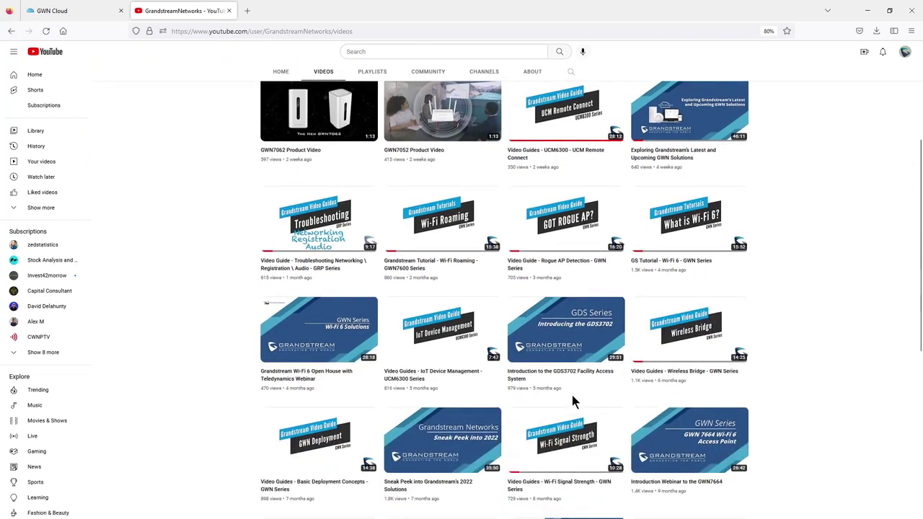